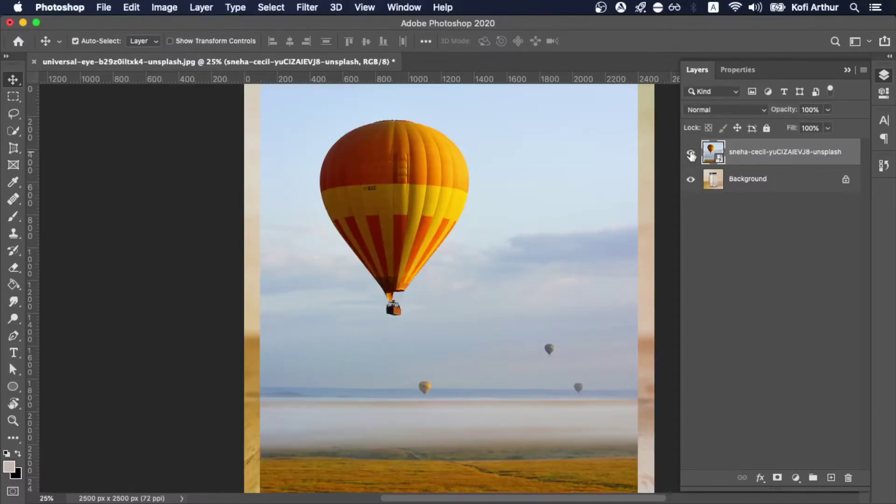
# Drop the balloon layer to 53% opacity, centre it inside the jar, then restore 100% opacity
pyautogui.click(829, 113)
pyautogui.moveTo(830, 125); pyautogui.dragTo(800, 130)
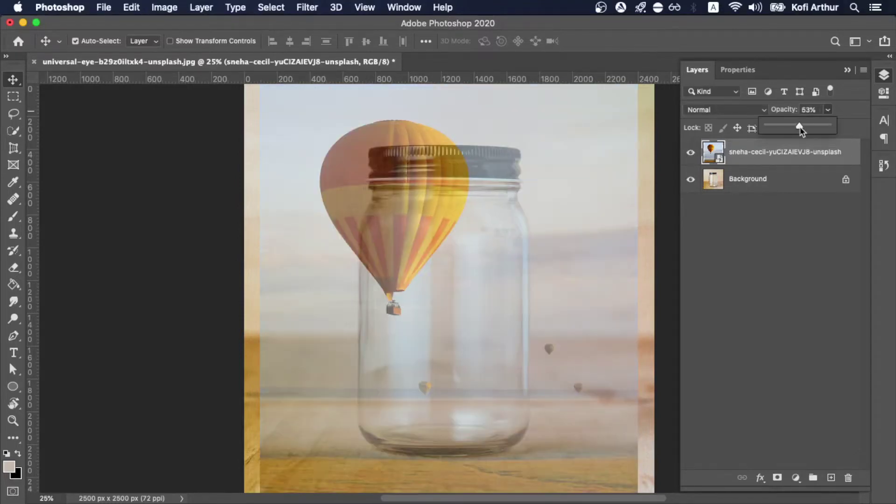
pyautogui.moveTo(429, 213); pyautogui.dragTo(466, 302)
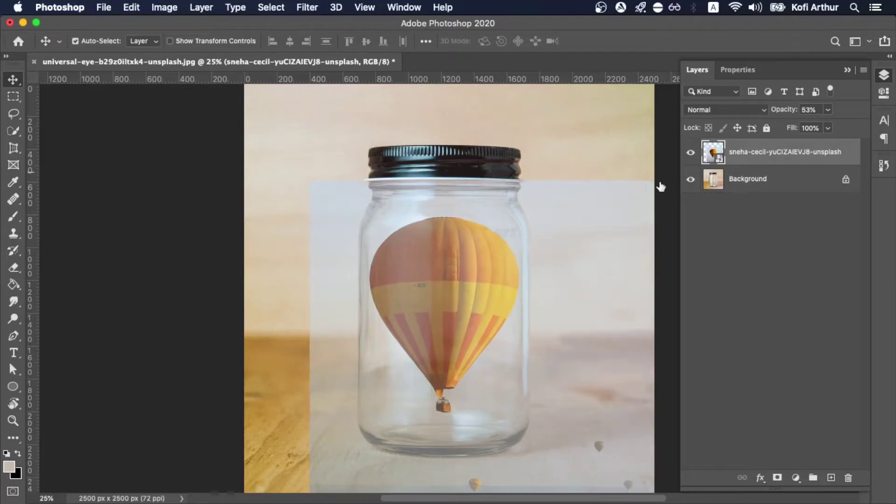
pyautogui.moveTo(485, 270); pyautogui.dragTo(486, 269)
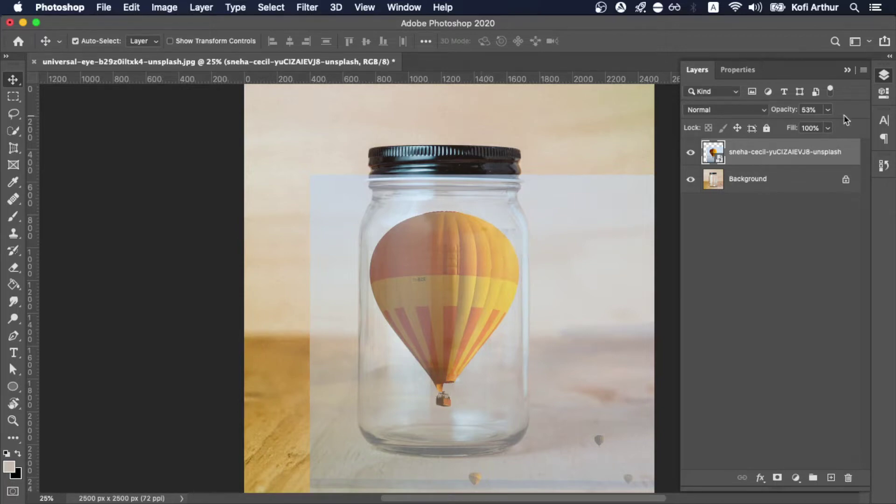
pyautogui.click(827, 110)
pyautogui.moveTo(823, 129); pyautogui.dragTo(856, 126)
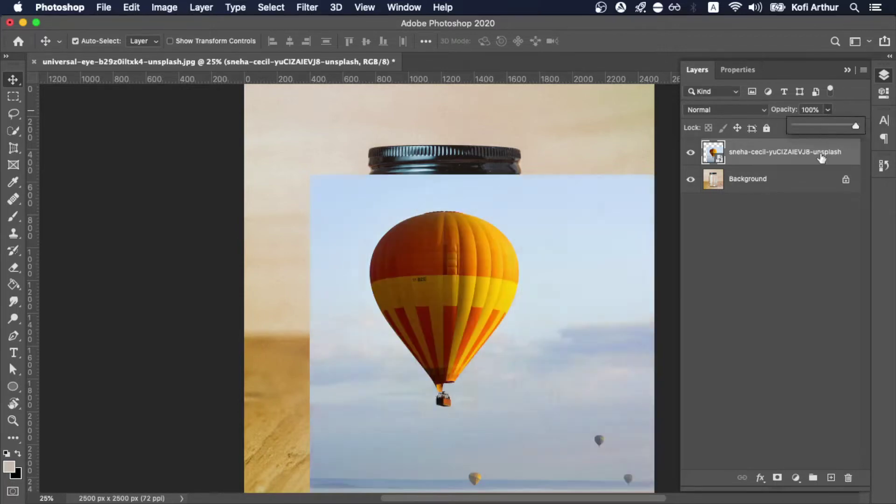
# Paint a Quick Selection over the balloon envelope with a 400-size brush
pyautogui.scroll(5, 448, 291)
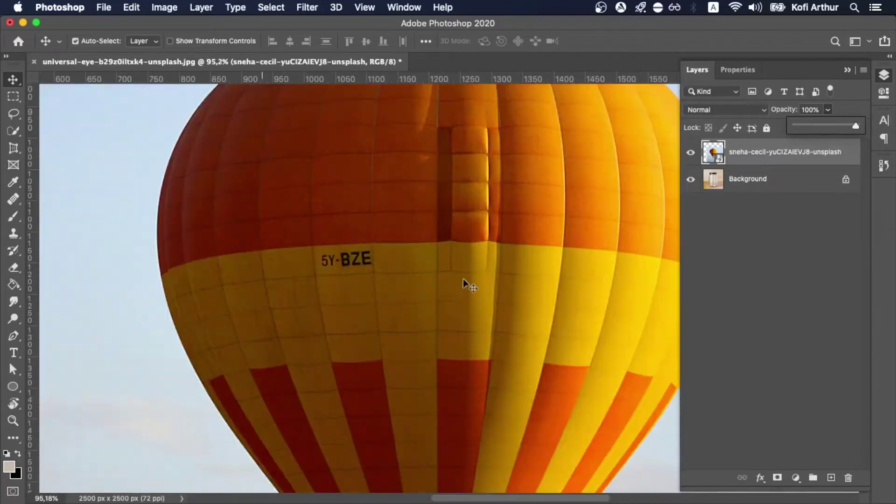
pyautogui.press('w')
pyautogui.scroll(-3, 469, 278)
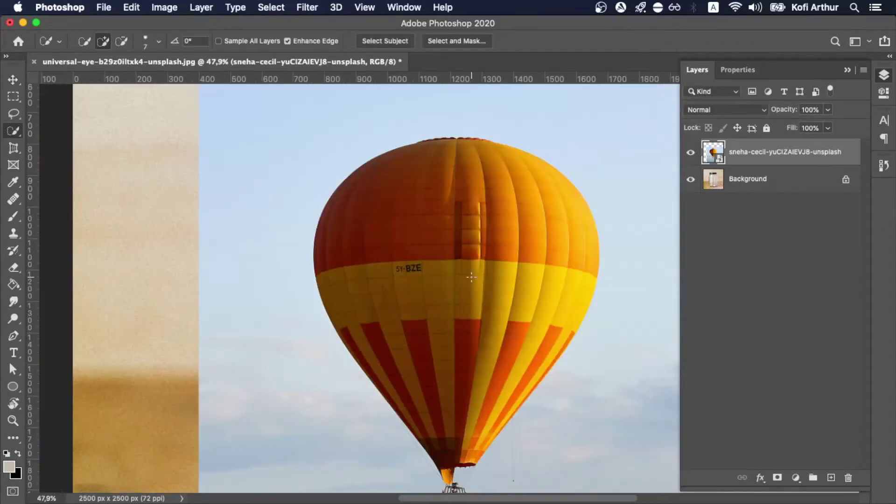
pyautogui.press(']')
pyautogui.press(']')
pyautogui.press(']')
pyautogui.press(']')
pyautogui.press(']')
pyautogui.press(']')
pyautogui.press(']')
pyautogui.press(']')
pyautogui.press(']')
pyautogui.press(']')
pyautogui.press(']')
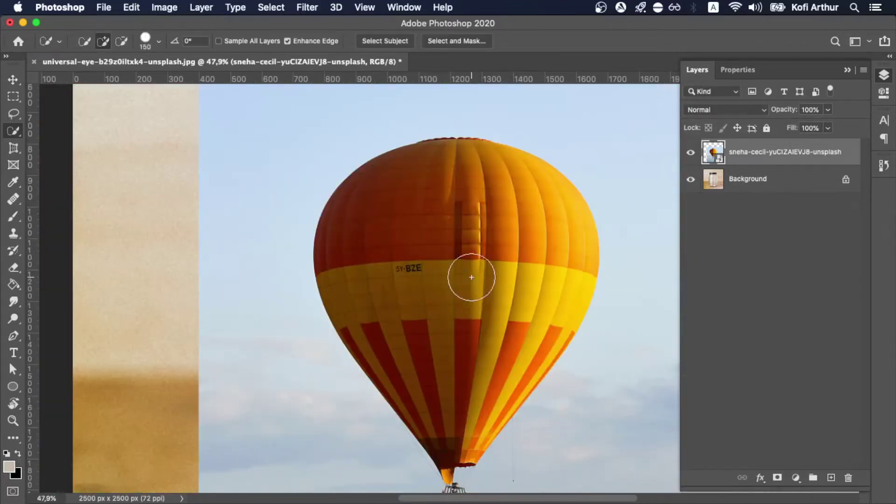
pyautogui.click(474, 275)
pyautogui.moveTo(489, 267)
pyautogui.mouseDown()
pyautogui.moveTo(480, 260)
pyautogui.moveTo(476, 300)
pyautogui.mouseUp()
pyautogui.scroll(-3, 483, 299)
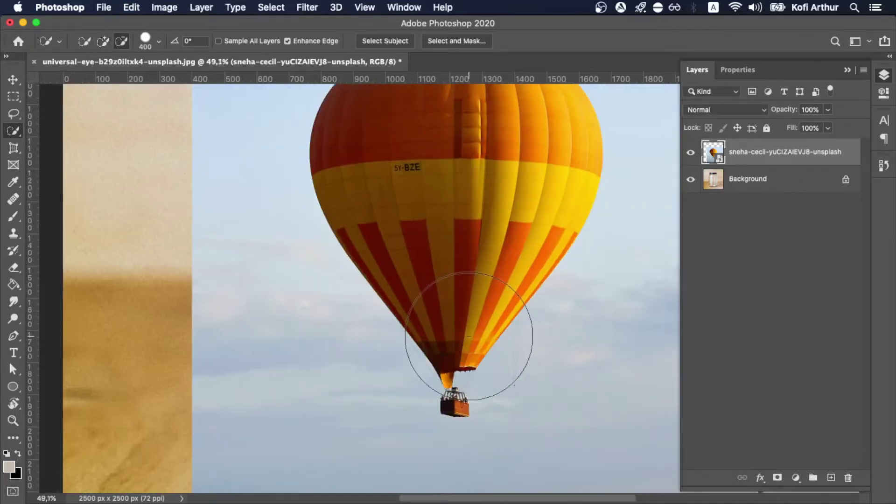
pyautogui.scroll(10, 474, 335)
# Subtract the extra sky areas from the balloon selection
pyautogui.press('alt')
pyautogui.scroll(-2, 480, 311)
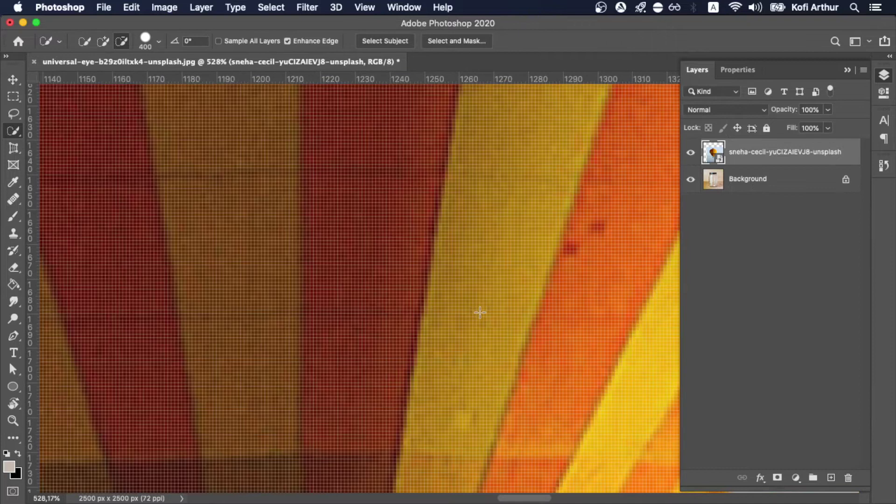
pyautogui.scroll(-6, 480, 313)
pyautogui.scroll(-3, 462, 340)
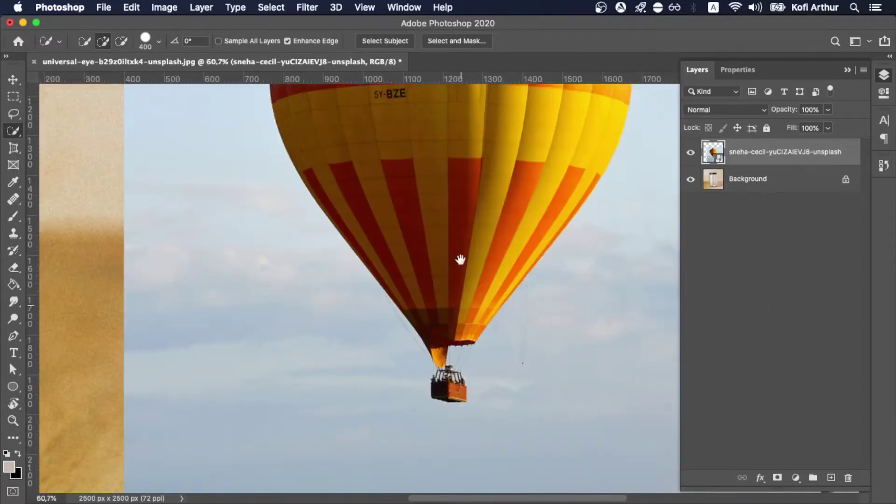
pyautogui.press('alt')
pyautogui.scroll(5, 454, 328)
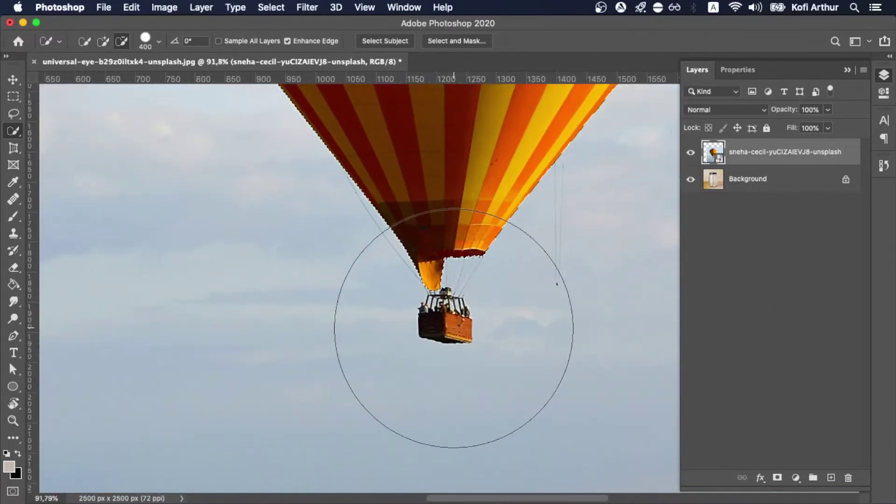
pyautogui.scroll(3, 443, 312)
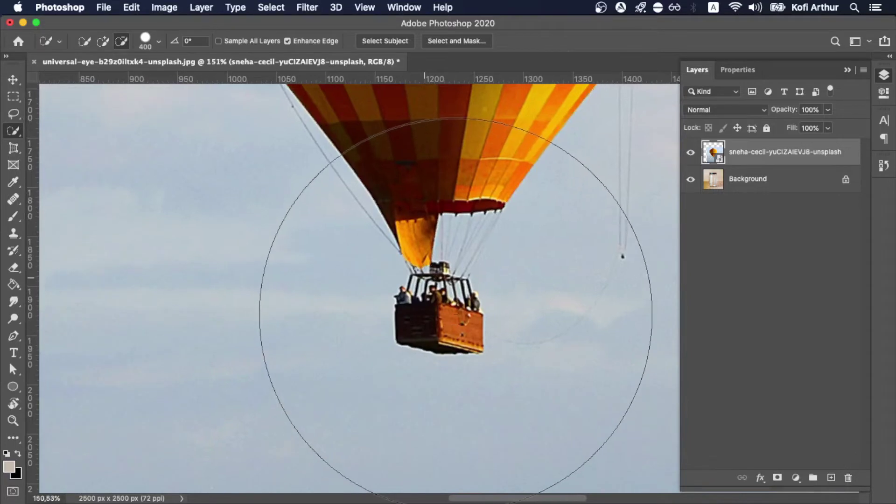
# Shrink the brush to 35 and add the basket's top frame and riggings to the selection
pyautogui.press('[')
pyautogui.press('[')
pyautogui.press('[')
pyautogui.press('[')
pyautogui.press('[')
pyautogui.press('[')
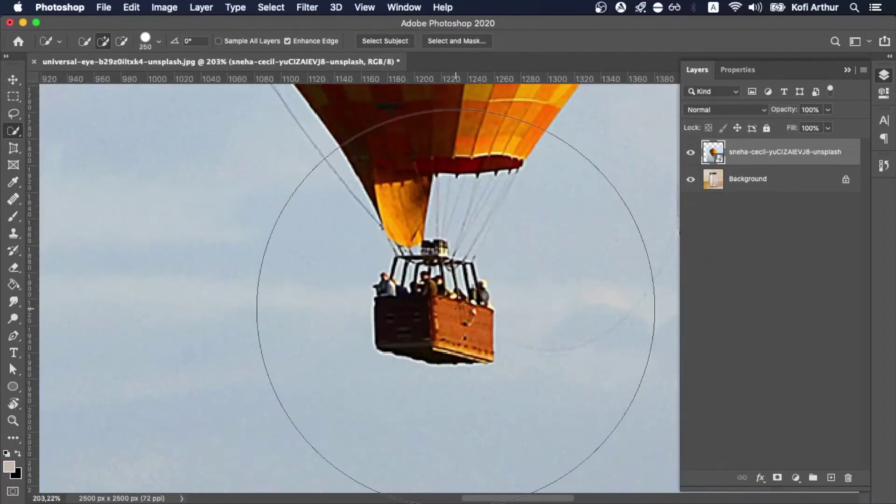
pyautogui.press('[')
pyautogui.press('[')
pyautogui.press('[')
pyautogui.press('[')
pyautogui.press('[')
pyautogui.press('[')
pyautogui.press('[')
pyautogui.press('[')
pyautogui.press('[')
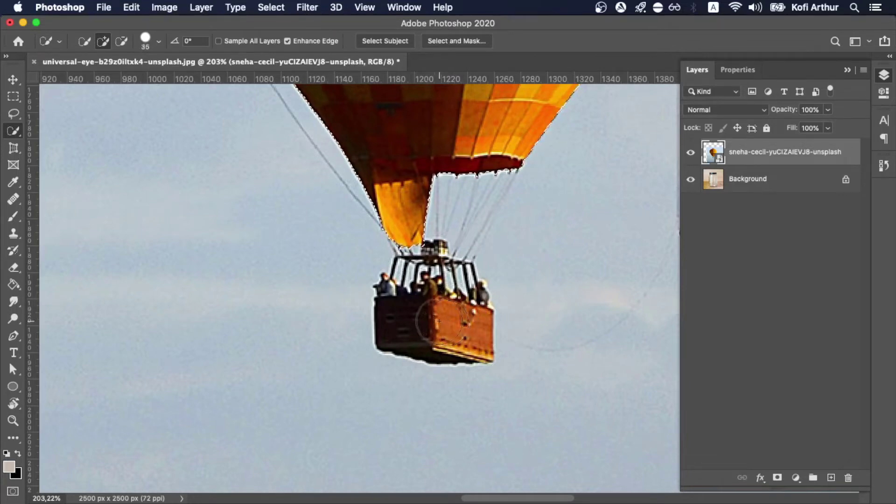
pyautogui.click(439, 321)
pyautogui.click(438, 321)
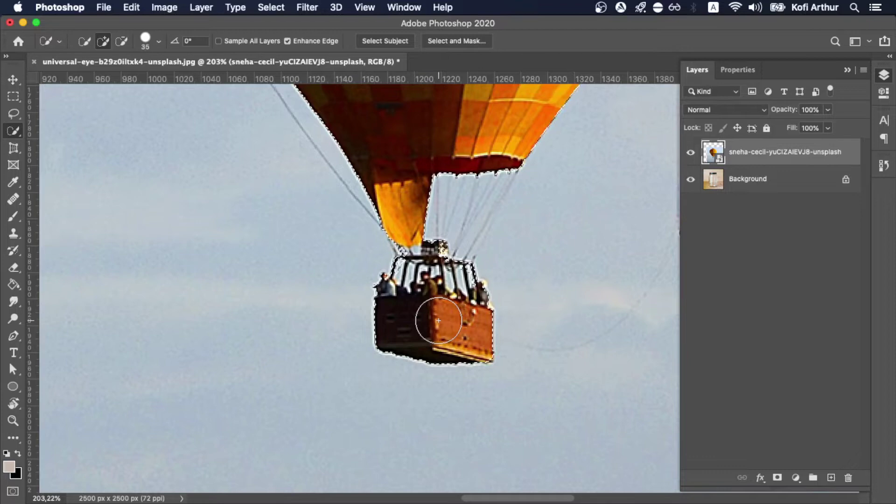
pyautogui.click(416, 274)
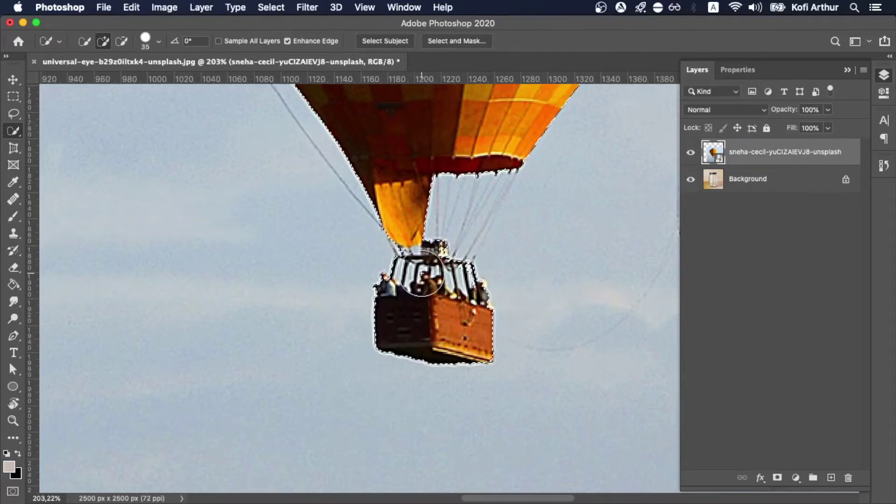
# Inspect the balloon envelope's edges in Select and Mask and confirm the selection
pyautogui.click(457, 41)
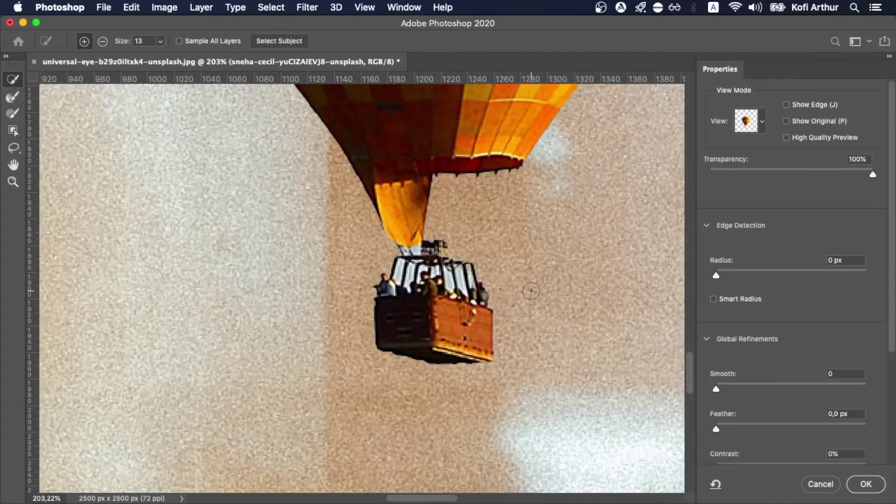
pyautogui.moveTo(558, 182); pyautogui.dragTo(344, 456)
pyautogui.moveTo(412, 408); pyautogui.dragTo(511, 265)
pyautogui.click(866, 485)
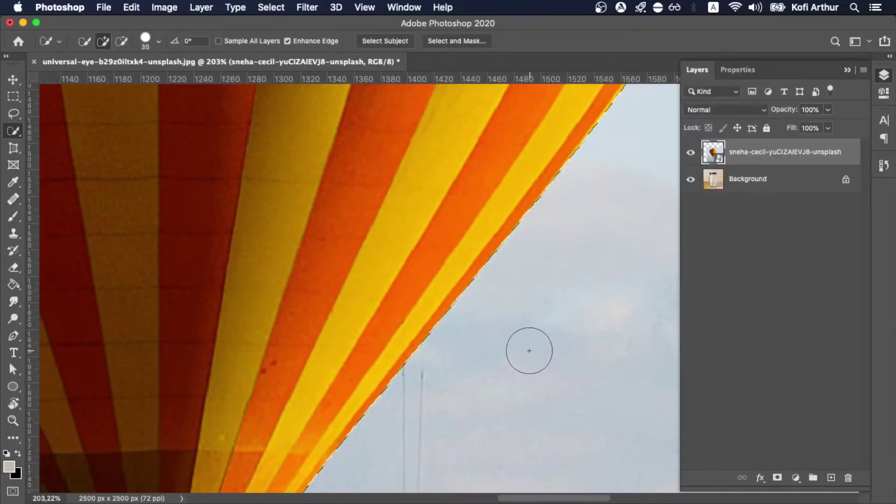
# Add a layer mask from the selection to hide the balloon photo's sky
pyautogui.click(777, 478)
pyautogui.scroll(-2, 429, 364)
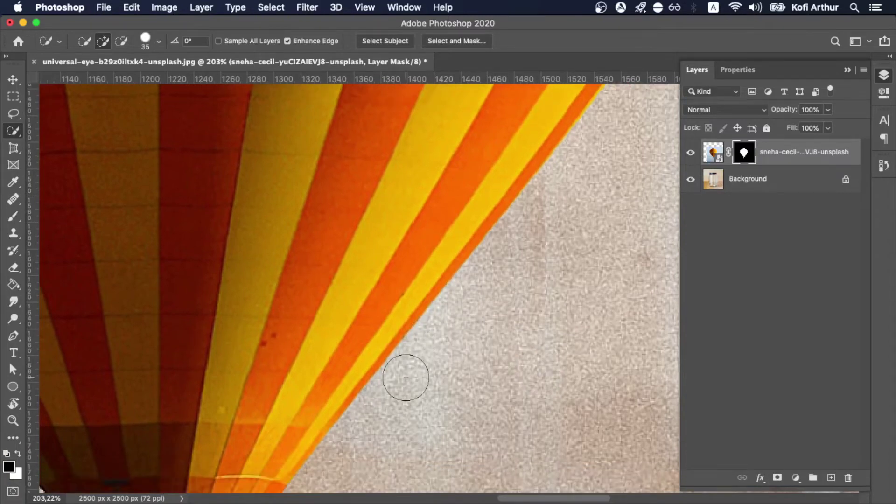
pyautogui.scroll(-10, 404, 376)
pyautogui.scroll(-4, 405, 378)
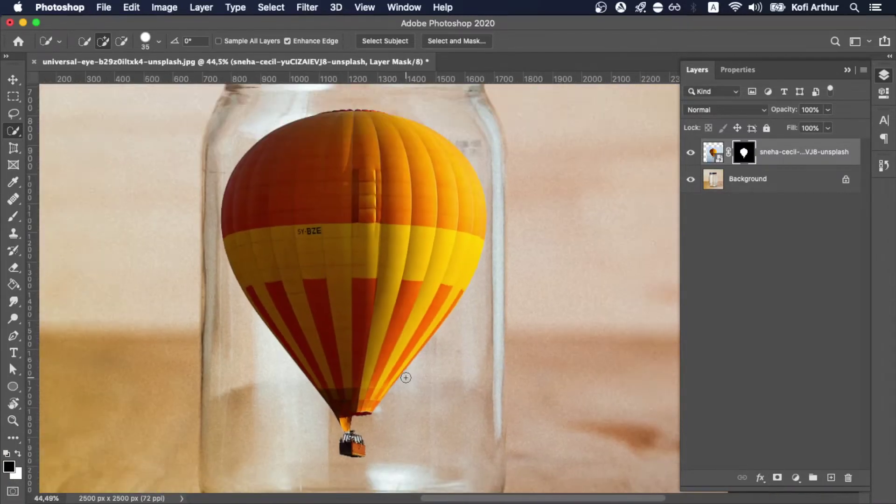
pyautogui.scroll(-2, 405, 378)
pyautogui.scroll(11, 377, 353)
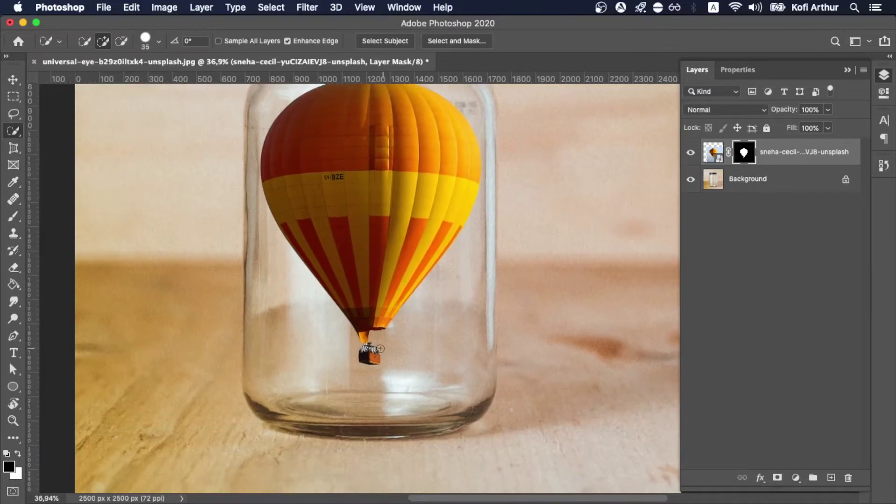
pyautogui.scroll(10, 356, 356)
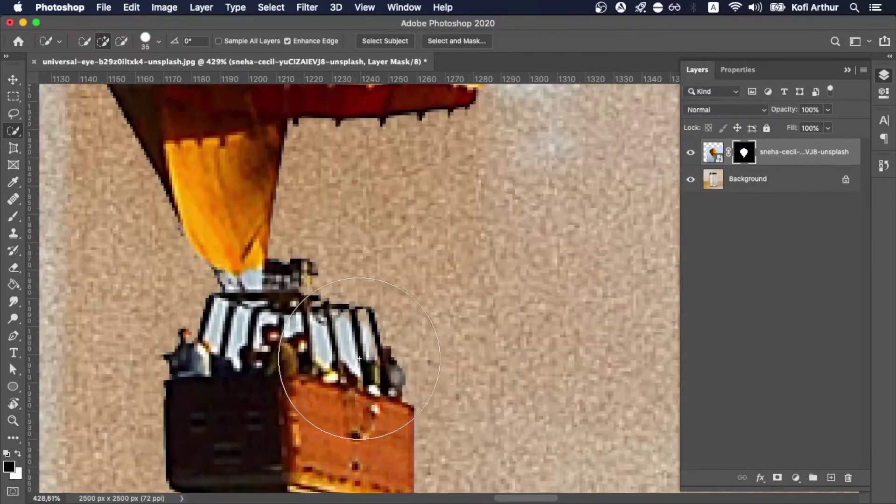
# Choose the Brush tool and shrink it to a small size for detailed mask painting
pyautogui.press('b')
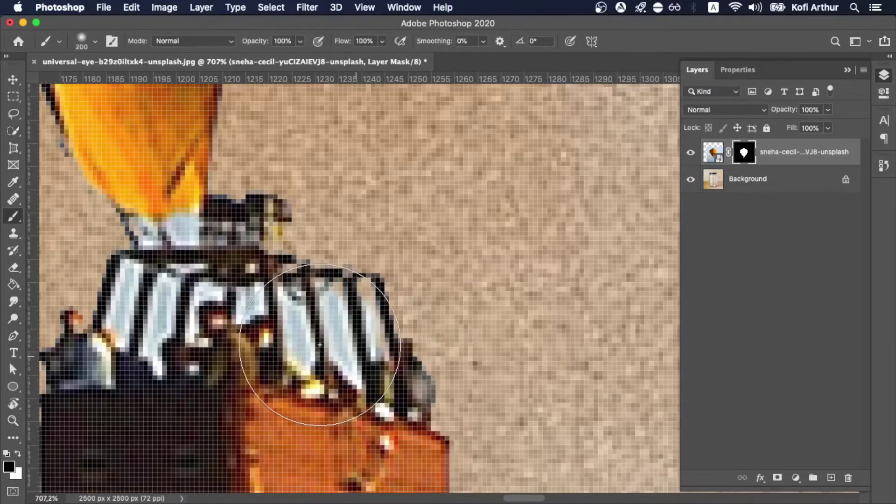
pyautogui.press('w')
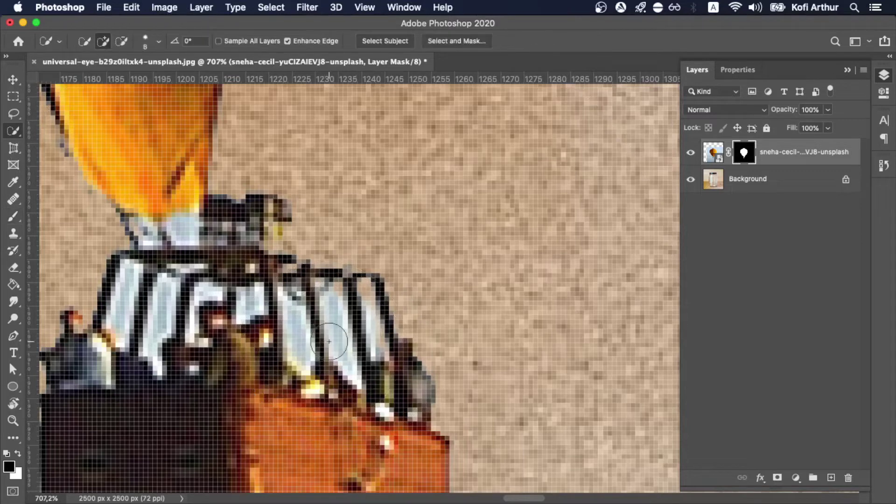
pyautogui.press('b')
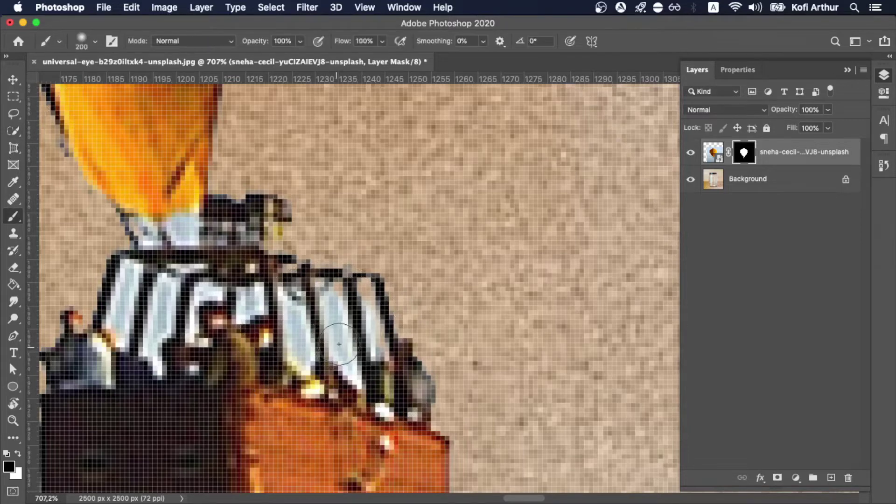
pyautogui.press('w')
pyautogui.press('b')
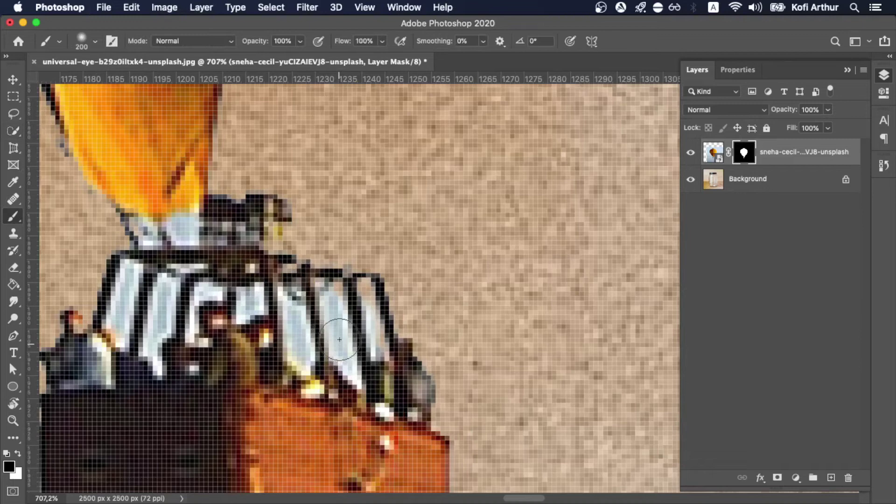
pyautogui.press('w')
pyautogui.press('b')
pyautogui.press('w')
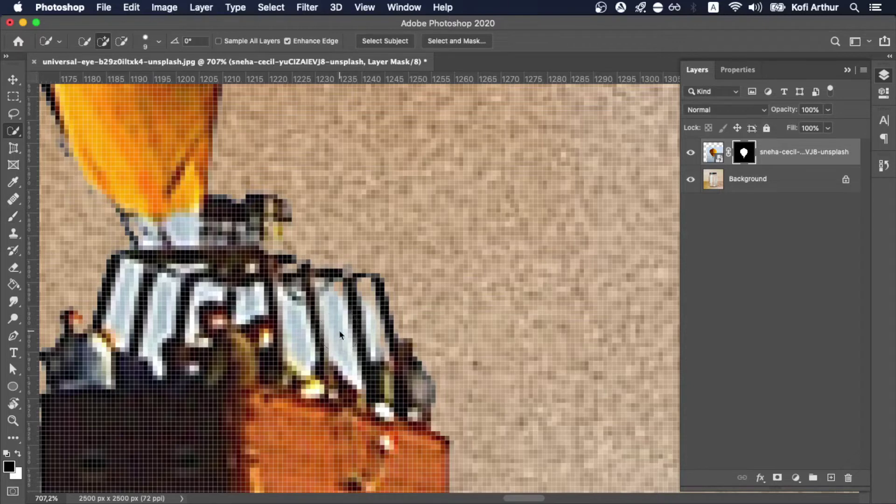
pyautogui.rightClick(339, 331)
pyautogui.press('Escape')
pyautogui.press('b')
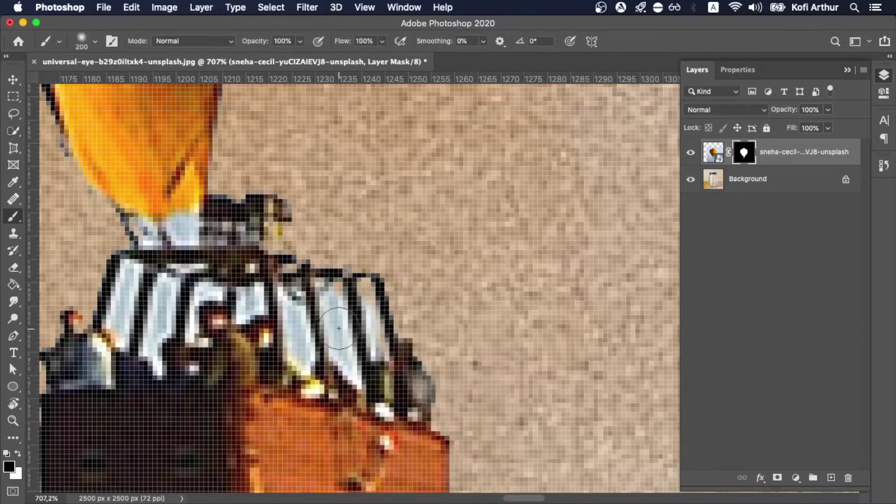
pyautogui.press('w')
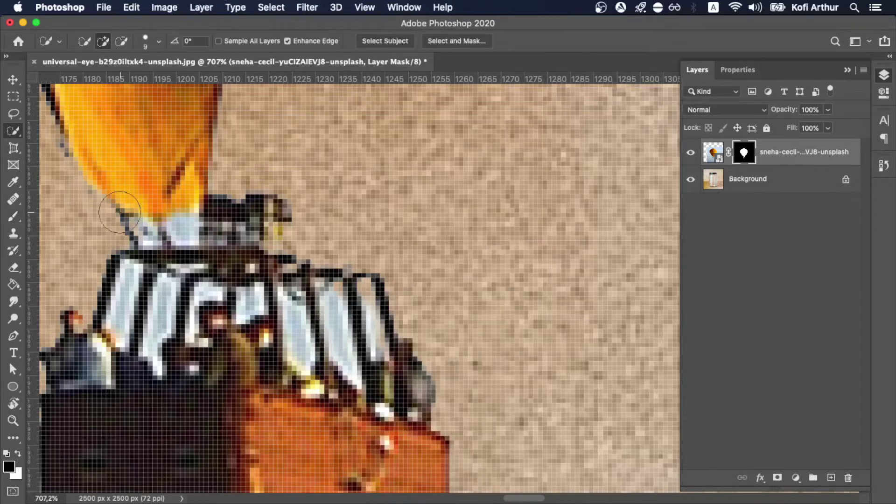
pyautogui.click(11, 218)
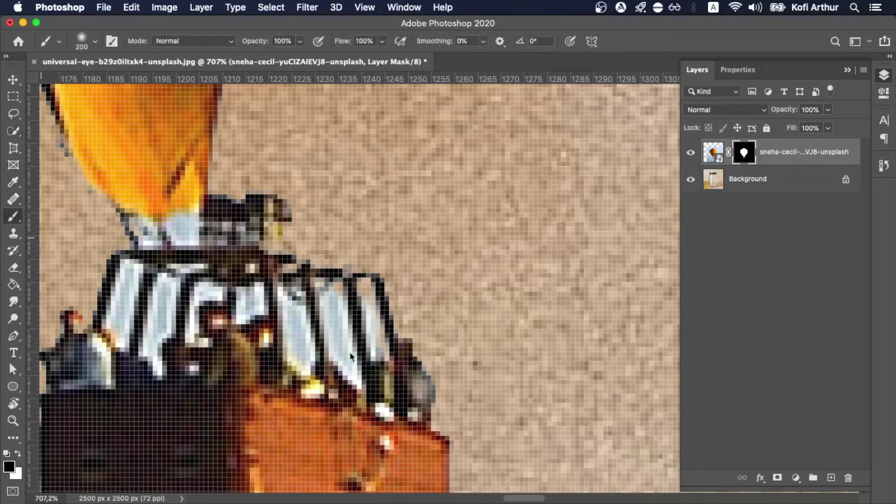
pyautogui.press('[')
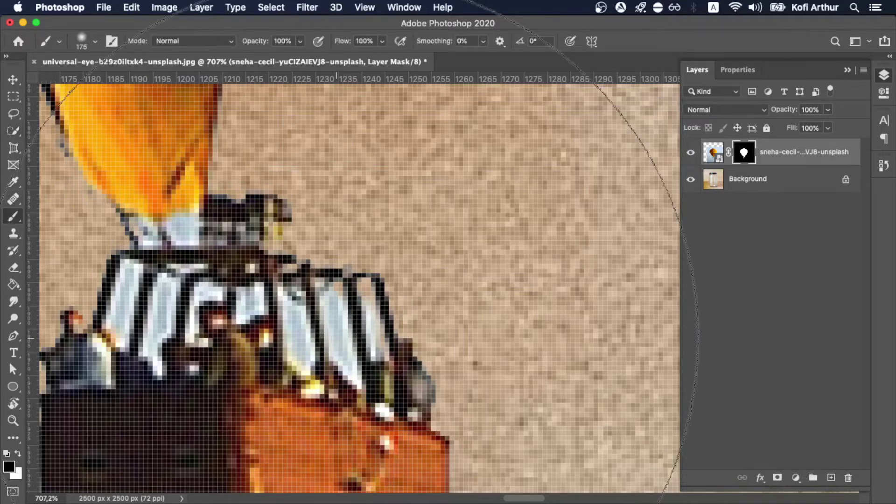
pyautogui.press('[')
pyautogui.press('[')
pyautogui.press('[')
pyautogui.press('[')
pyautogui.press('[')
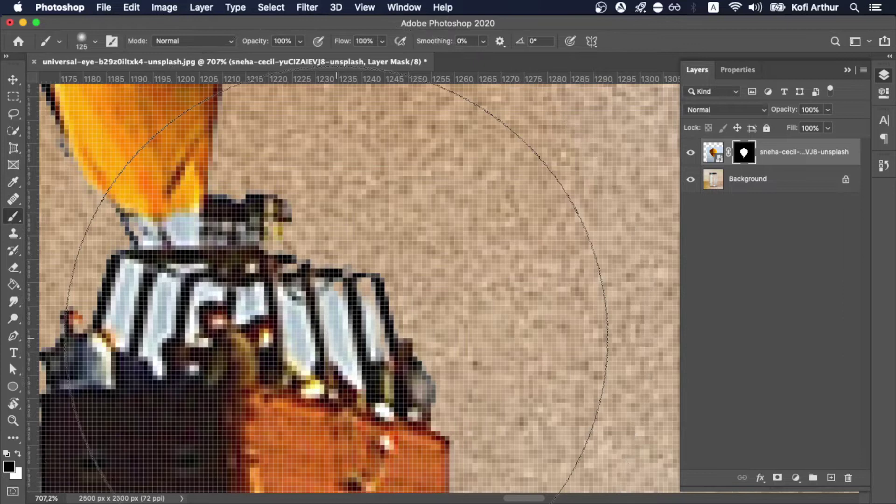
pyautogui.press('[')
pyautogui.press('[')
pyautogui.press('[')
pyautogui.press('[')
pyautogui.press('[')
pyautogui.press('[')
pyautogui.press('[')
pyautogui.press('[')
pyautogui.press('[')
pyautogui.press('[')
pyautogui.press('[')
pyautogui.press('[')
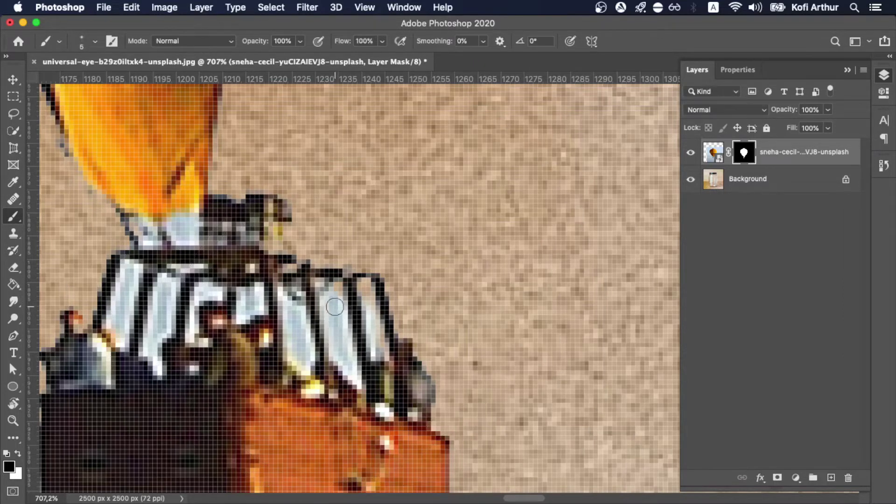
# Mask out the light panes between the gondola bars and the light-blue patch under the balloon
pyautogui.moveTo(335, 307)
pyautogui.mouseDown()
pyautogui.moveTo(340, 362)
pyautogui.moveTo(329, 296)
pyautogui.moveTo(346, 358)
pyautogui.mouseUp()
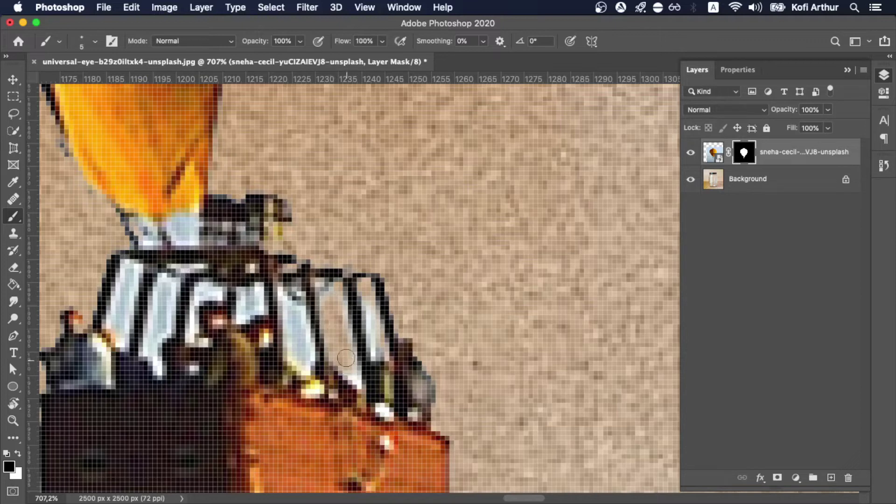
pyautogui.moveTo(290, 306)
pyautogui.mouseDown()
pyautogui.moveTo(293, 343)
pyautogui.moveTo(301, 321)
pyautogui.moveTo(284, 297)
pyautogui.moveTo(307, 370)
pyautogui.moveTo(335, 353)
pyautogui.moveTo(360, 386)
pyautogui.moveTo(367, 308)
pyautogui.moveTo(371, 338)
pyautogui.mouseUp()
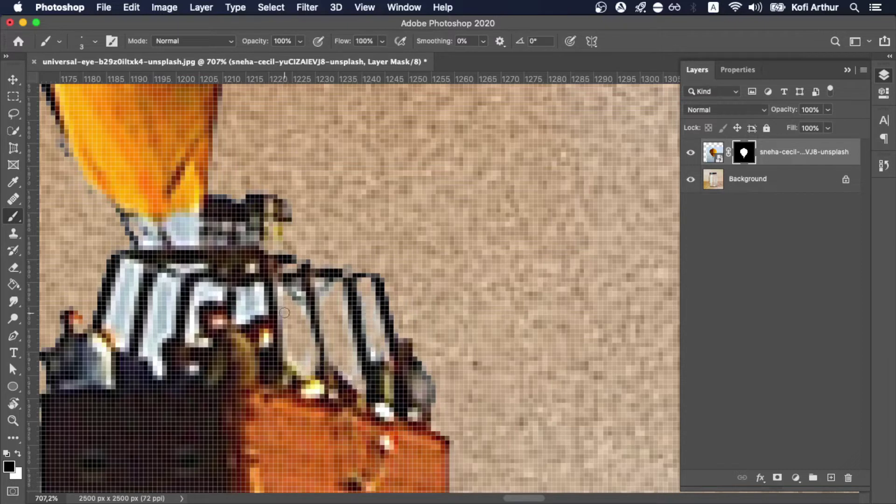
pyautogui.moveTo(248, 313)
pyautogui.mouseDown()
pyautogui.moveTo(238, 303)
pyautogui.moveTo(259, 294)
pyautogui.moveTo(254, 309)
pyautogui.mouseUp()
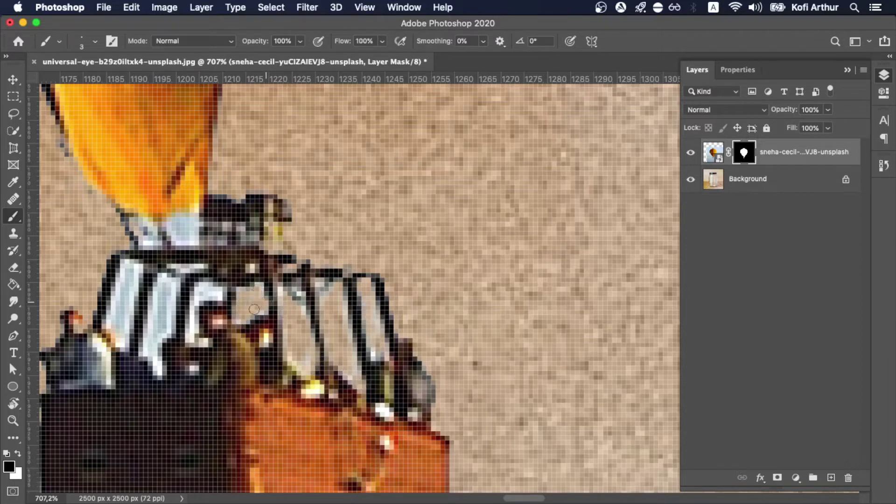
pyautogui.moveTo(201, 299)
pyautogui.mouseDown()
pyautogui.moveTo(217, 295)
pyautogui.moveTo(198, 289)
pyautogui.moveTo(194, 340)
pyautogui.mouseUp()
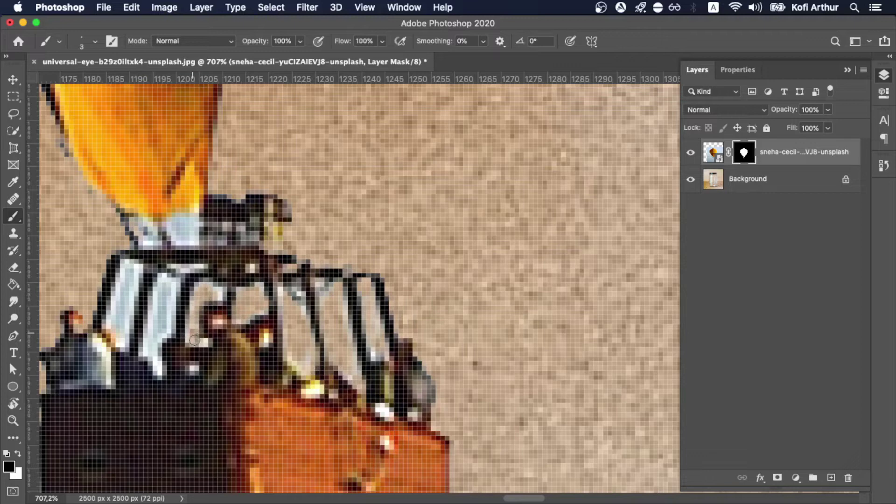
pyautogui.moveTo(170, 298)
pyautogui.mouseDown()
pyautogui.moveTo(160, 282)
pyautogui.moveTo(144, 343)
pyautogui.moveTo(157, 370)
pyautogui.moveTo(166, 322)
pyautogui.mouseUp()
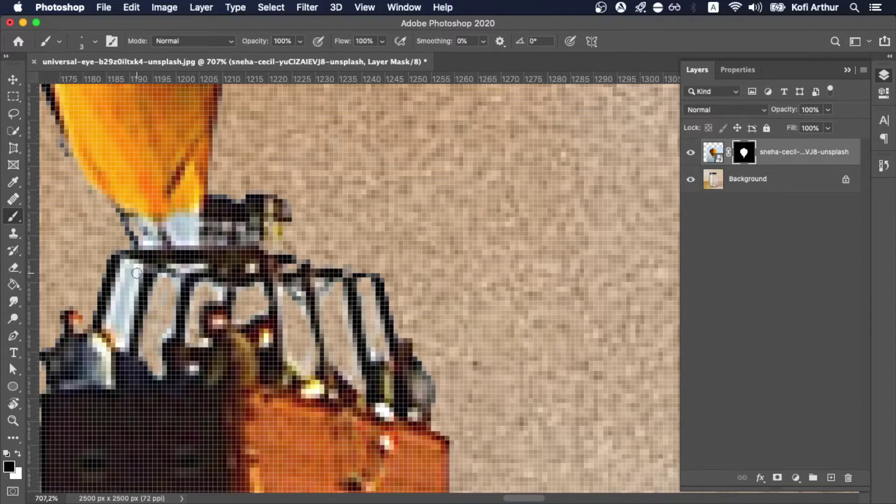
pyautogui.moveTo(128, 267)
pyautogui.mouseDown()
pyautogui.moveTo(112, 331)
pyautogui.moveTo(122, 341)
pyautogui.moveTo(134, 283)
pyautogui.moveTo(129, 294)
pyautogui.moveTo(128, 273)
pyautogui.moveTo(114, 307)
pyautogui.moveTo(162, 345)
pyautogui.mouseUp()
pyautogui.moveTo(182, 242)
pyautogui.mouseDown()
pyautogui.moveTo(189, 235)
pyautogui.moveTo(177, 224)
pyautogui.mouseUp()
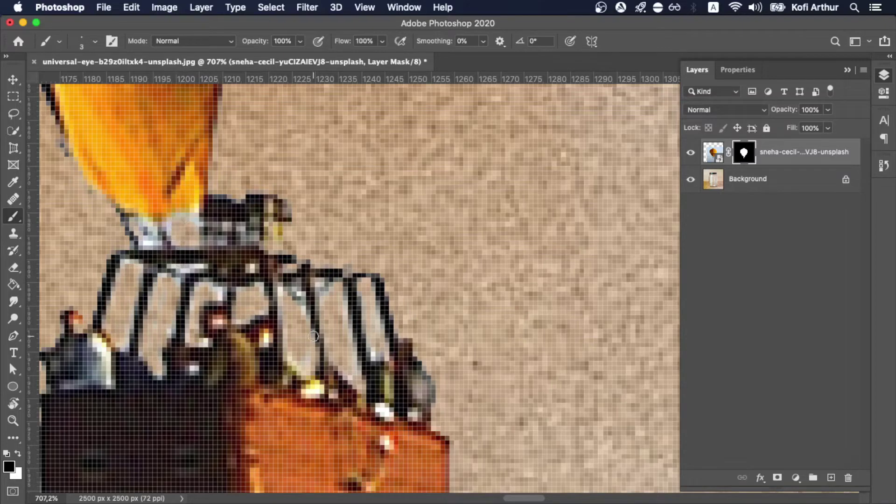
pyautogui.scroll(-10, 347, 353)
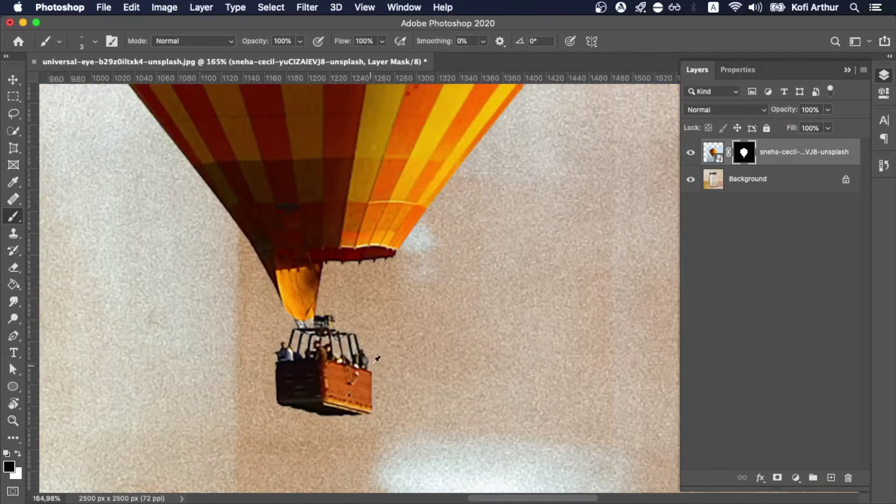
pyautogui.scroll(-2, 376, 364)
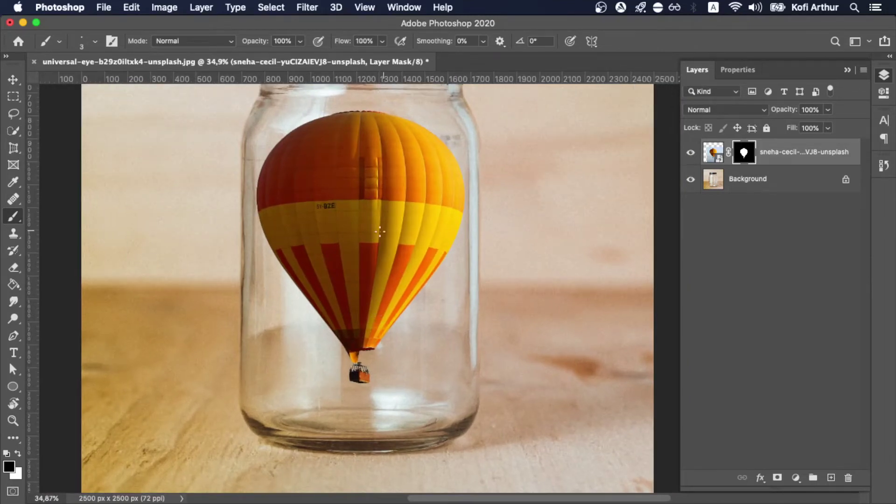
# Nudge the balloon slightly down inside the jar
pyautogui.press('v')
pyautogui.moveTo(374, 226); pyautogui.dragTo(374, 229)
pyautogui.scroll(2, 374, 229)
pyautogui.scroll(-1, 380, 238)
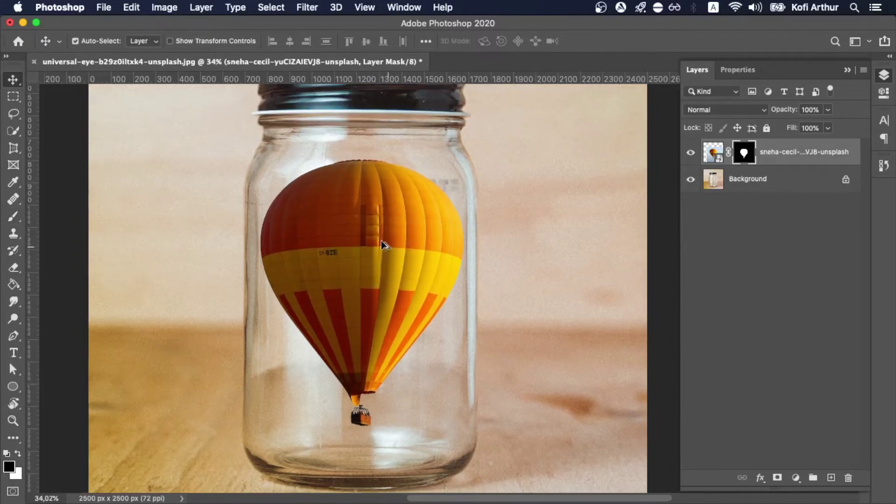
pyautogui.scroll(1, 382, 244)
# On a new layer clipped to the balloon, paint a 250-size off-white reflection stripe up its left side
pyautogui.click(831, 480)
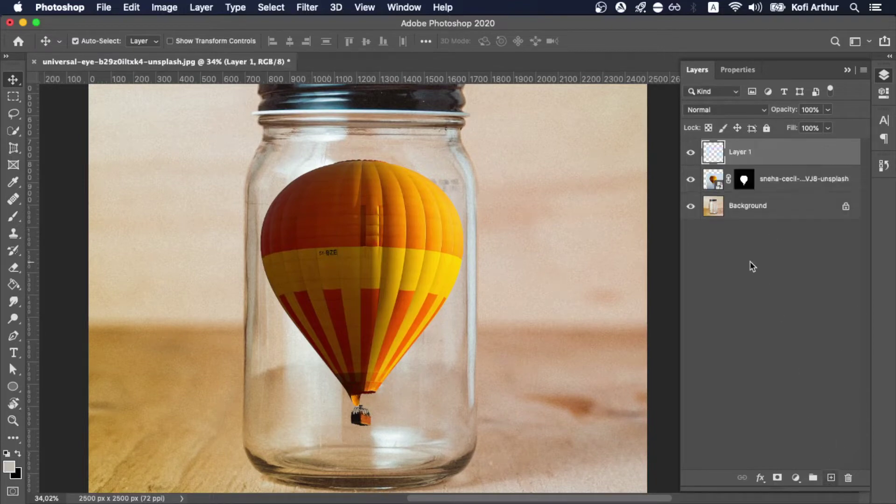
pyautogui.keyDown('alt'); pyautogui.click(743, 162); pyautogui.keyUp('alt')
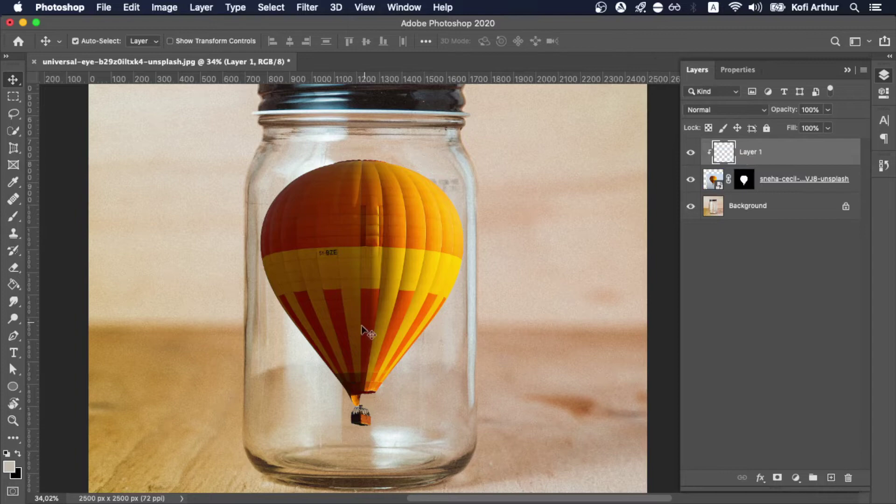
pyautogui.press('b')
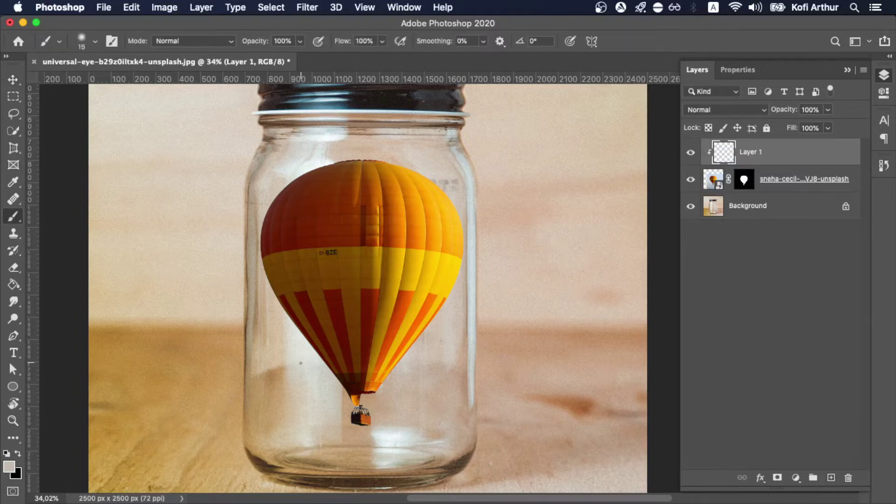
pyautogui.press(']')
pyautogui.press(']')
pyautogui.press(']')
pyautogui.press(']')
pyautogui.press(']')
pyautogui.press(']')
pyautogui.press(']')
pyautogui.press(']')
pyautogui.press(']')
pyautogui.press(']')
pyautogui.keyDown('alt'); pyautogui.click(303, 352); pyautogui.keyUp('alt')
pyautogui.press(']')
pyautogui.press(']')
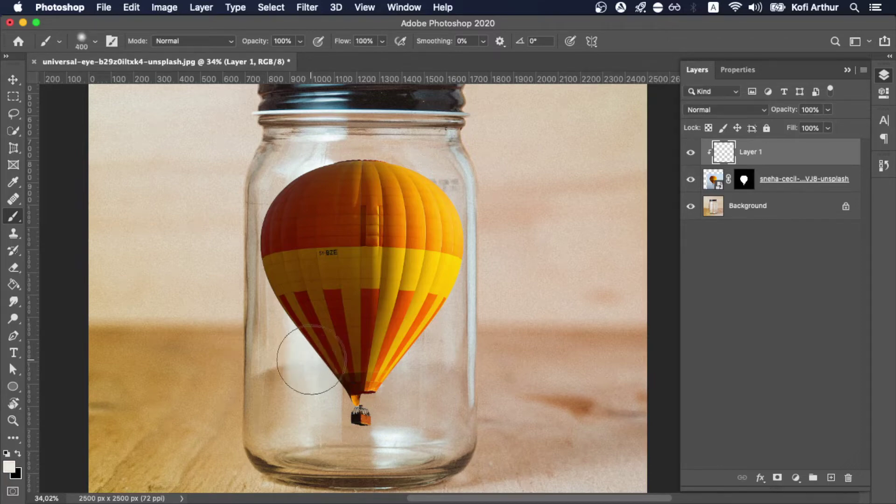
pyautogui.press('[')
pyautogui.press('[')
pyautogui.moveTo(311, 362)
pyautogui.mouseDown()
pyautogui.moveTo(318, 157)
pyautogui.moveTo(300, 272)
pyautogui.moveTo(298, 417)
pyautogui.moveTo(309, 361)
pyautogui.moveTo(309, 222)
pyautogui.moveTo(324, 175)
pyautogui.moveTo(319, 219)
pyautogui.mouseUp()
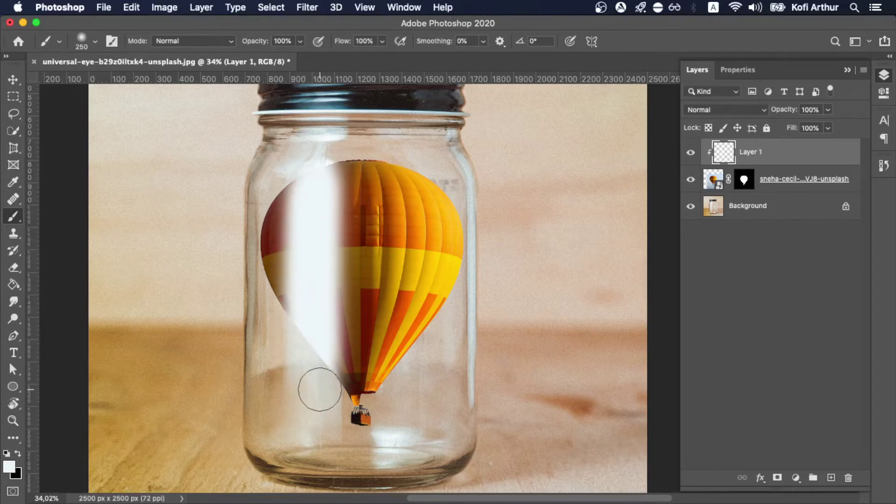
pyautogui.moveTo(320, 389)
pyautogui.mouseDown()
pyautogui.moveTo(308, 270)
pyautogui.moveTo(314, 184)
pyautogui.moveTo(334, 245)
pyautogui.mouseUp()
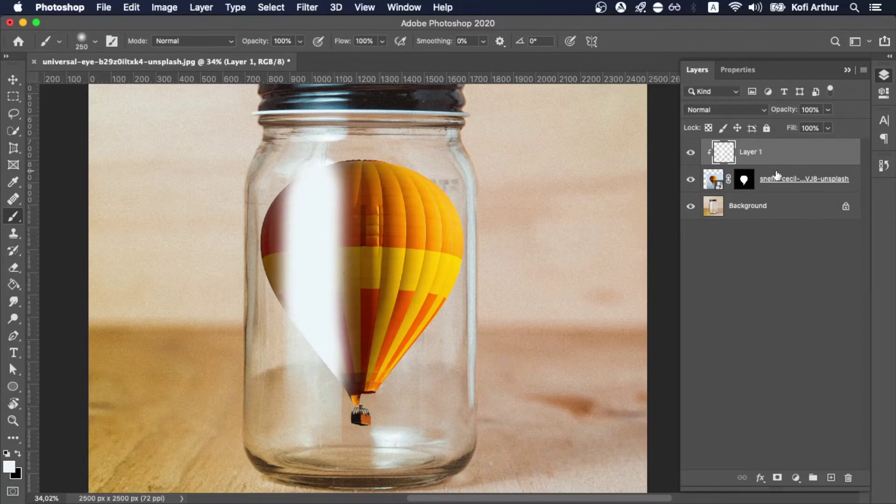
# Lower the reflection layer's opacity to 50%
pyautogui.click(827, 110)
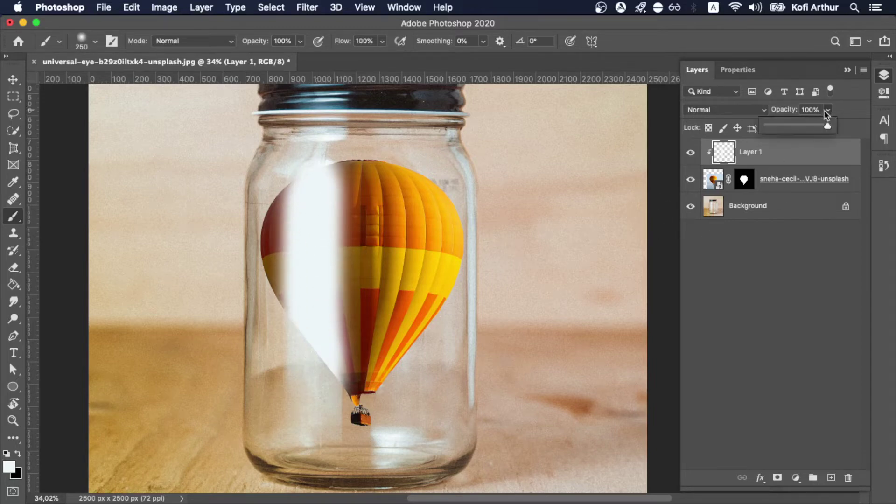
pyautogui.moveTo(816, 124); pyautogui.dragTo(803, 128)
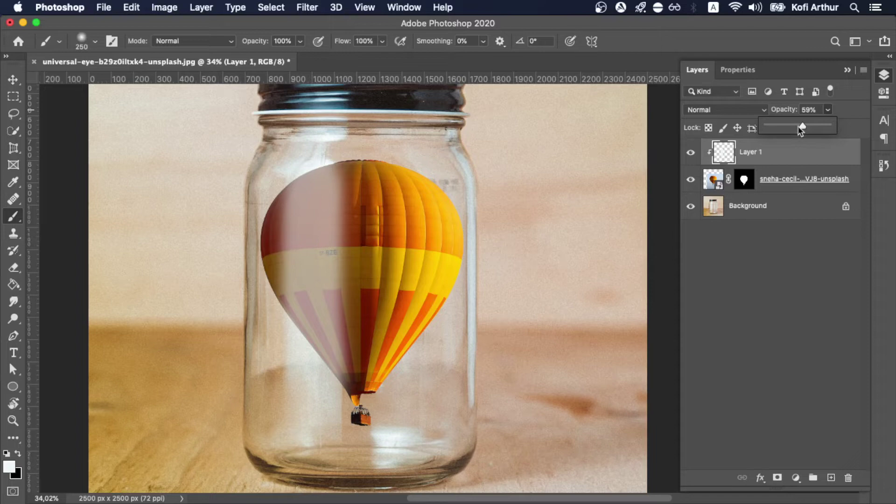
pyautogui.moveTo(801, 131); pyautogui.dragTo(799, 131)
pyautogui.scroll(-7, 462, 247)
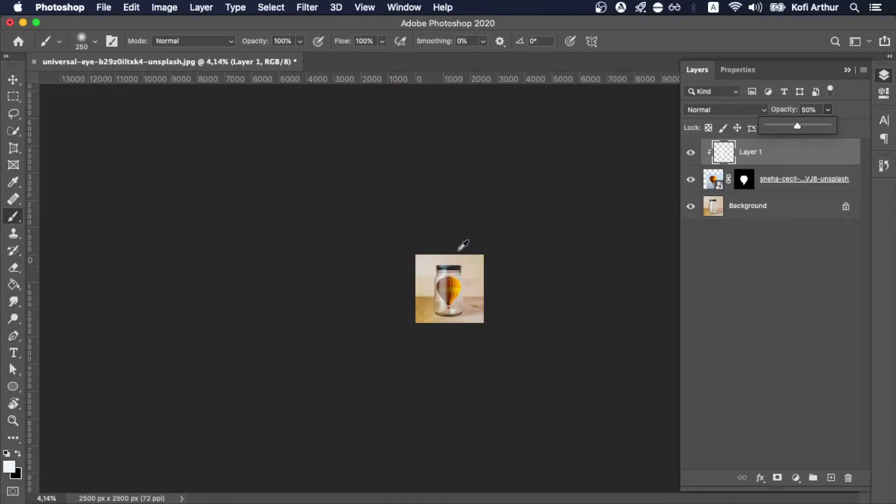
pyautogui.scroll(6, 466, 303)
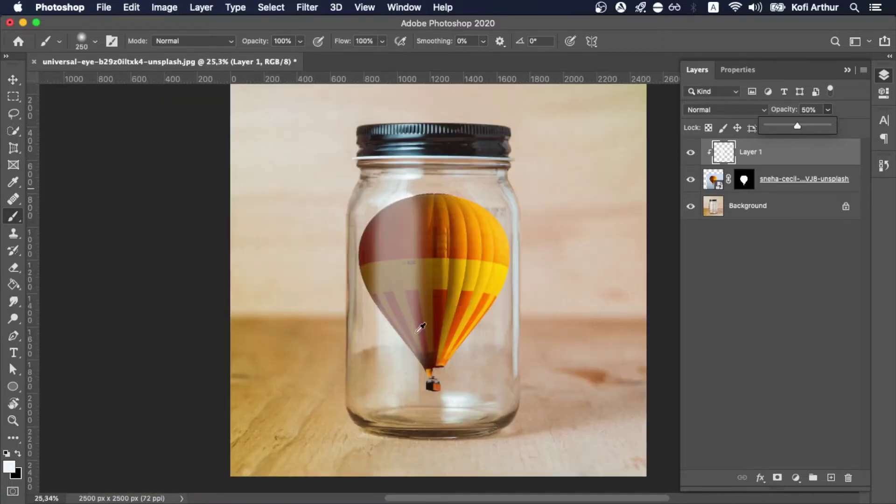
pyautogui.scroll(2, 421, 328)
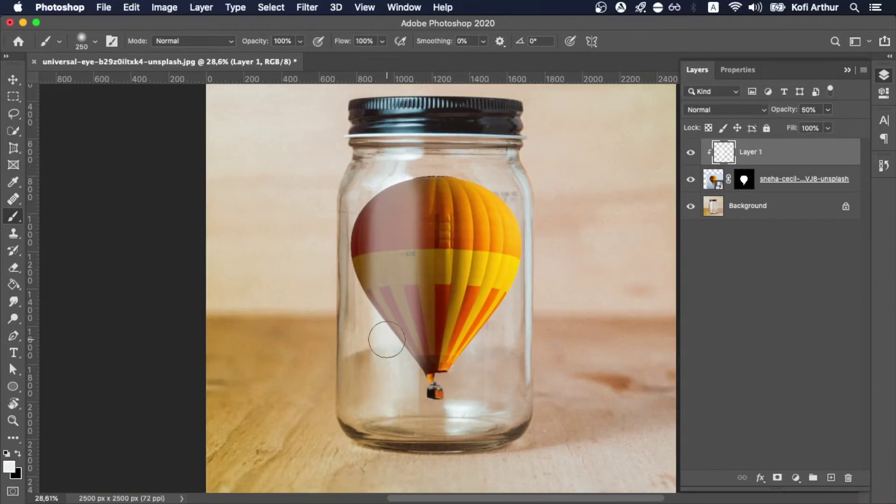
# Paint reflections along the pink-orange boundary and the dark red top-left edge with a sampled tan
pyautogui.moveTo(386, 340)
pyautogui.mouseDown()
pyautogui.moveTo(398, 356)
pyautogui.moveTo(411, 320)
pyautogui.moveTo(400, 190)
pyautogui.moveTo(392, 200)
pyautogui.moveTo(403, 266)
pyautogui.mouseUp()
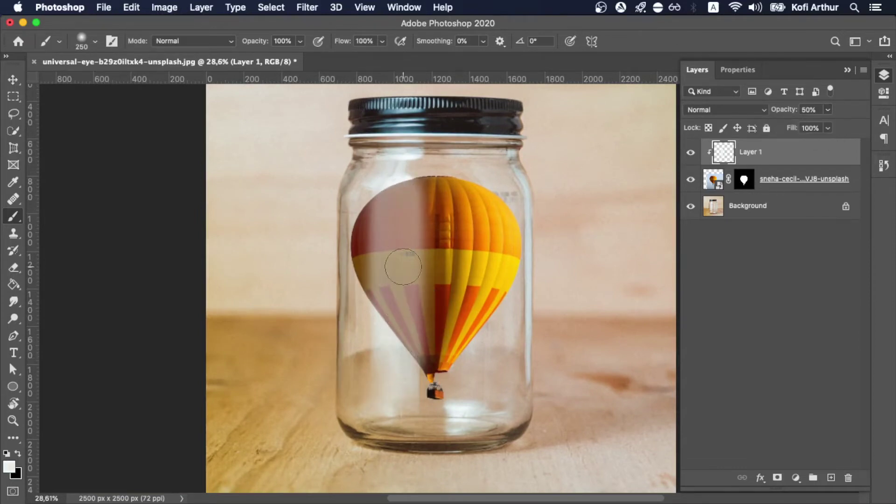
pyautogui.keyDown('alt'); pyautogui.click(354, 291); pyautogui.keyUp('alt')
pyautogui.moveTo(359, 202)
pyautogui.mouseDown()
pyautogui.moveTo(351, 217)
pyautogui.moveTo(358, 279)
pyautogui.moveTo(350, 216)
pyautogui.moveTo(357, 186)
pyautogui.moveTo(355, 196)
pyautogui.mouseUp()
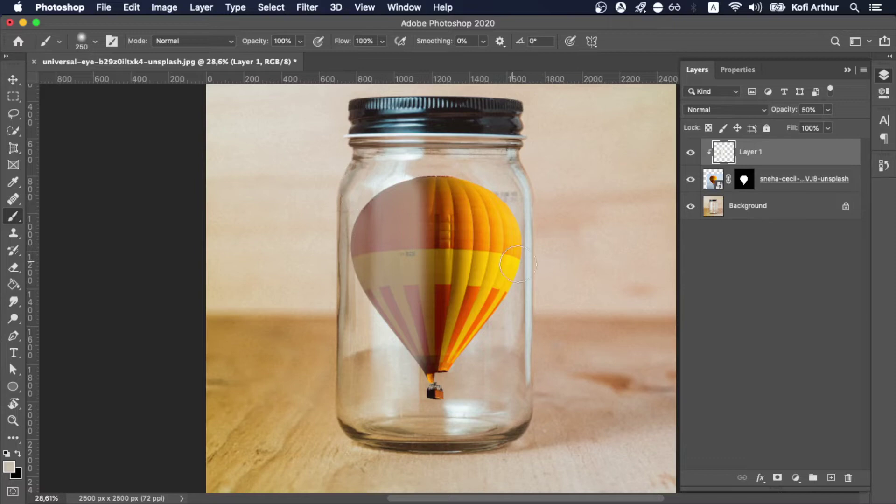
# Lighten the balloon's right yellow edge using lighter colours sampled from the glass
pyautogui.moveTo(514, 280)
pyautogui.mouseDown()
pyautogui.moveTo(507, 210)
pyautogui.moveTo(509, 330)
pyautogui.moveTo(512, 184)
pyautogui.mouseUp()
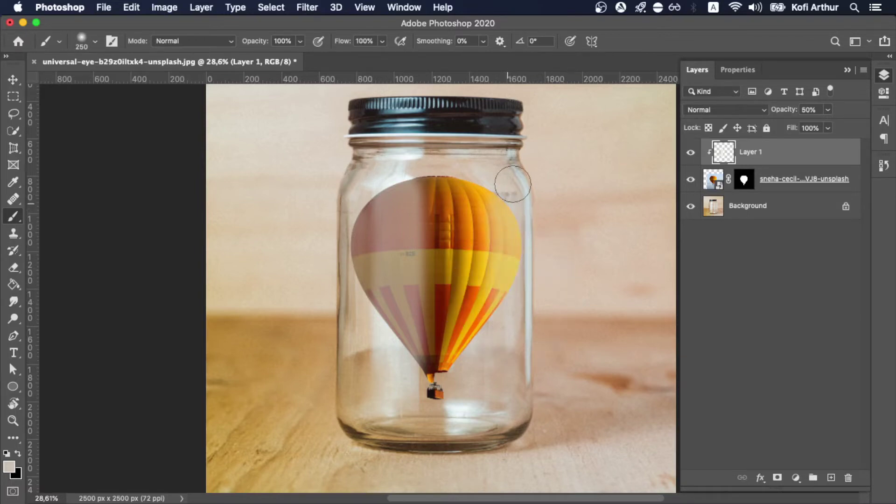
pyautogui.keyDown('alt'); pyautogui.click(475, 343); pyautogui.keyUp('alt')
pyautogui.moveTo(480, 344)
pyautogui.mouseDown()
pyautogui.moveTo(477, 154)
pyautogui.moveTo(473, 364)
pyautogui.moveTo(480, 196)
pyautogui.moveTo(481, 390)
pyautogui.mouseUp()
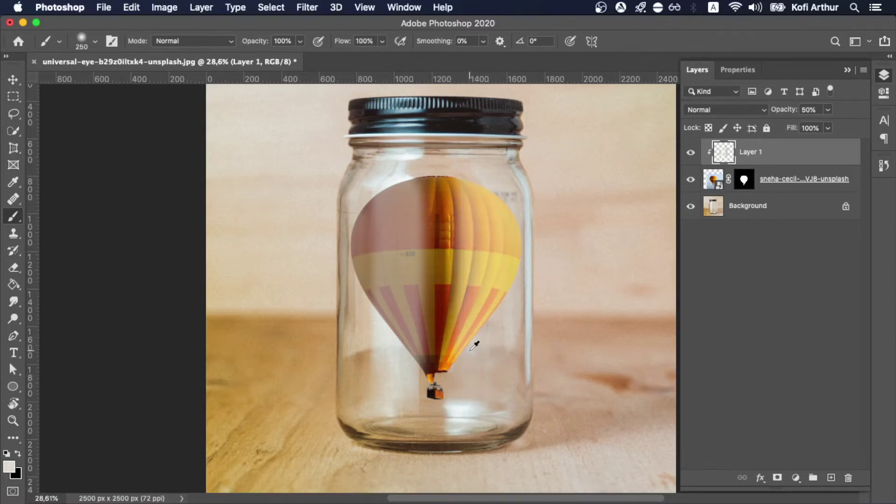
pyautogui.keyDown('alt'); pyautogui.click(471, 349); pyautogui.keyUp('alt')
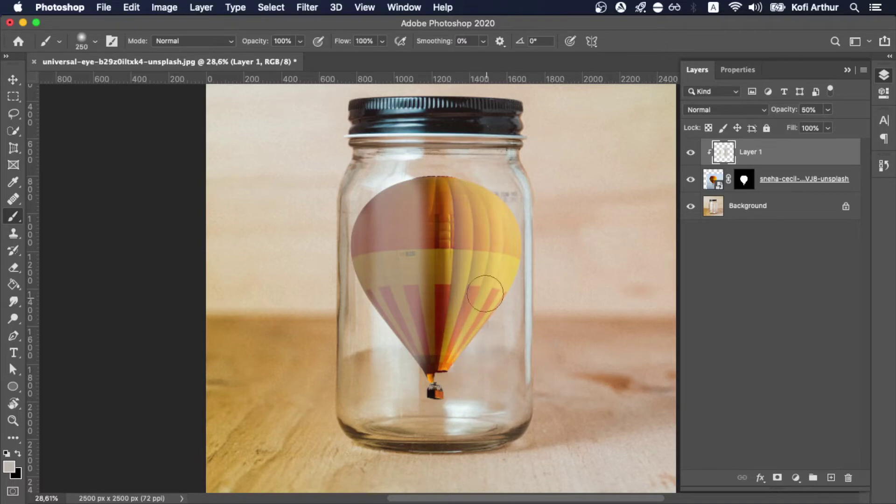
pyautogui.scroll(3, 473, 235)
pyautogui.scroll(-6, 488, 280)
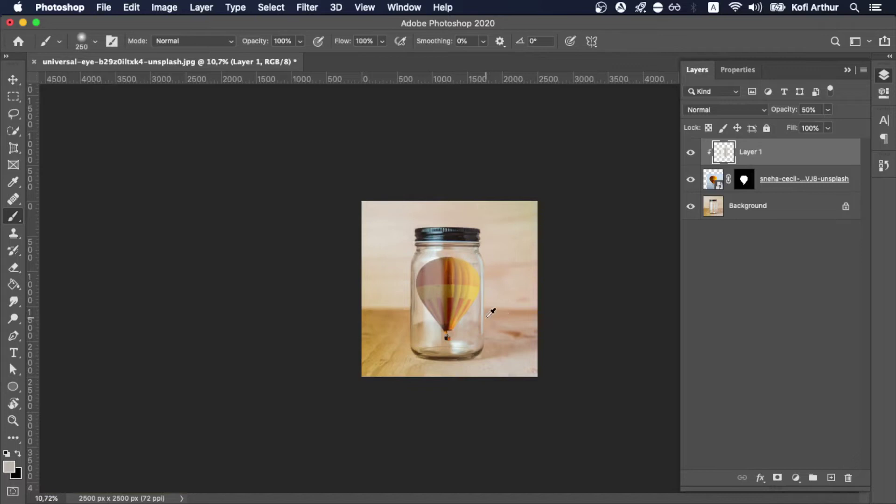
pyautogui.scroll(-2, 490, 310)
pyautogui.scroll(4, 491, 313)
pyautogui.scroll(2, 491, 313)
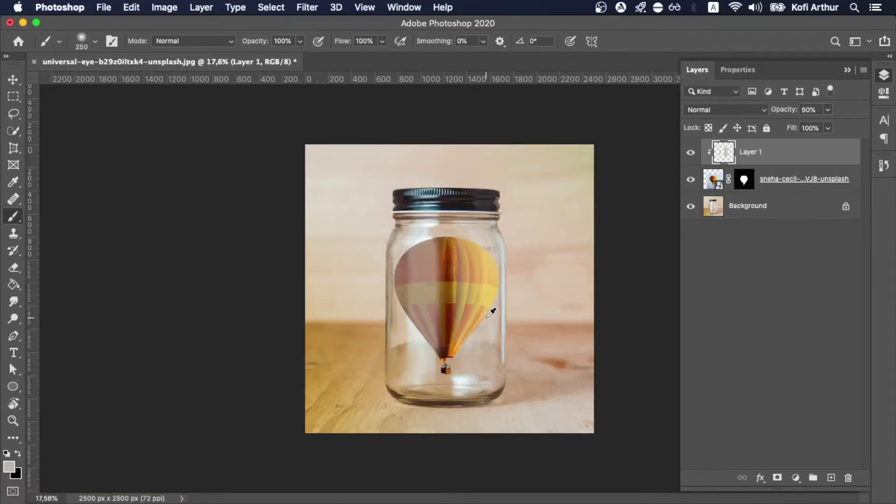
pyautogui.scroll(3, 491, 312)
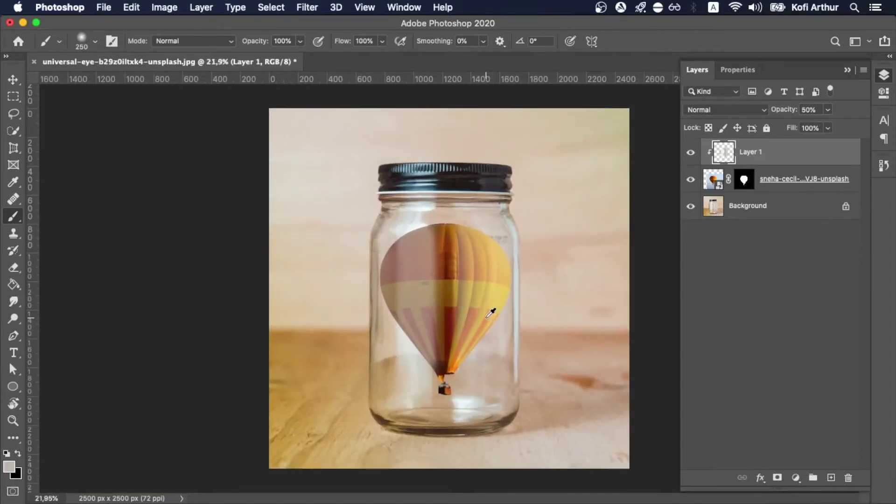
pyautogui.scroll(5, 498, 310)
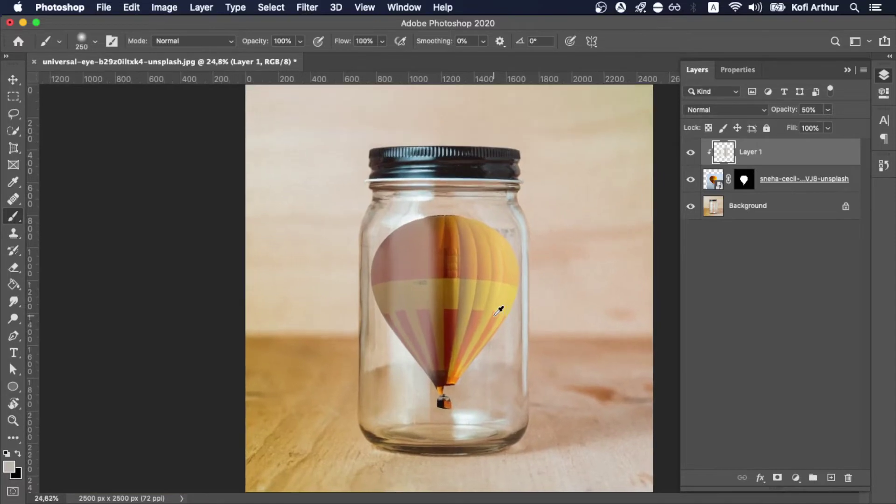
# Apply Filter > Noise > Add Noise at 29,65% Uniform to the balloon photo layer
pyautogui.press('v')
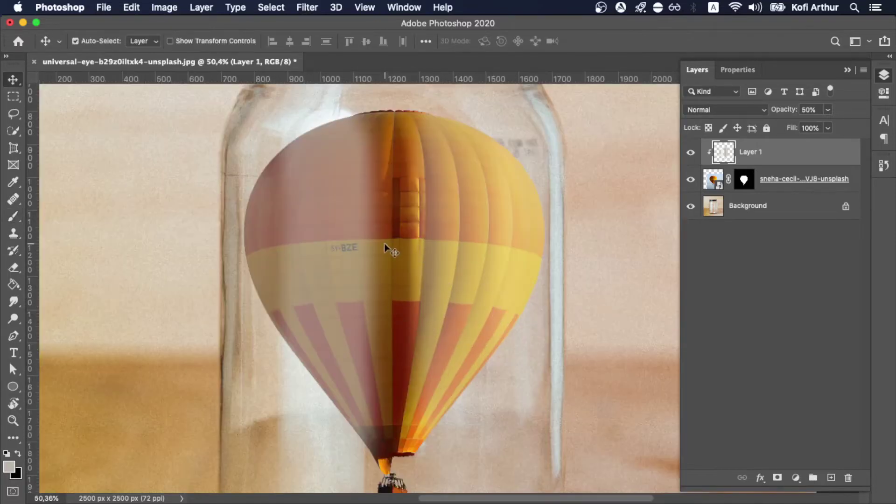
pyautogui.click(712, 181)
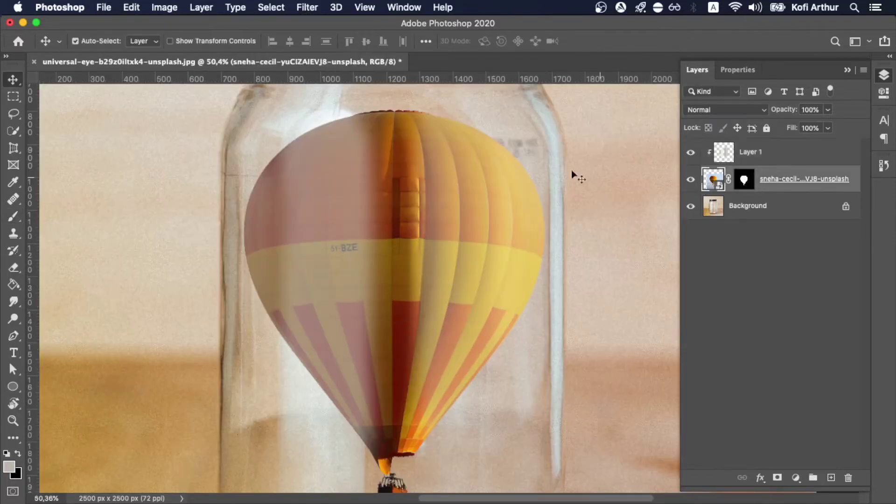
pyautogui.click(307, 7)
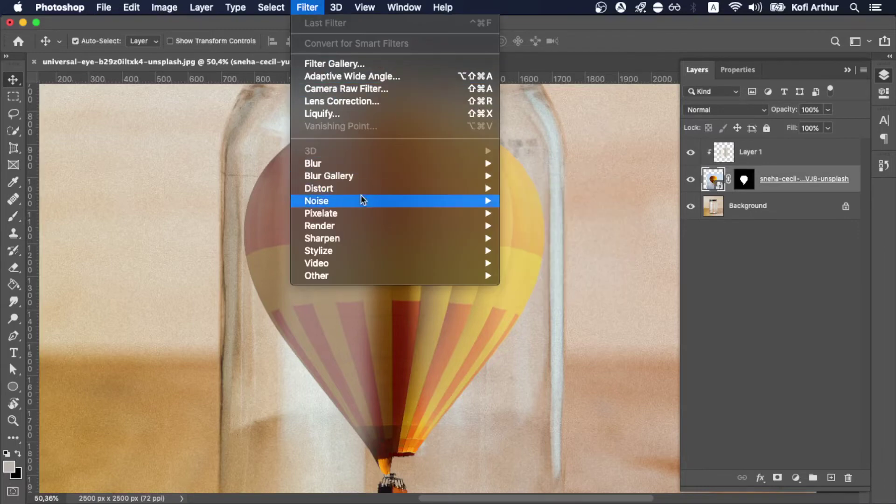
pyautogui.moveTo(490, 200)
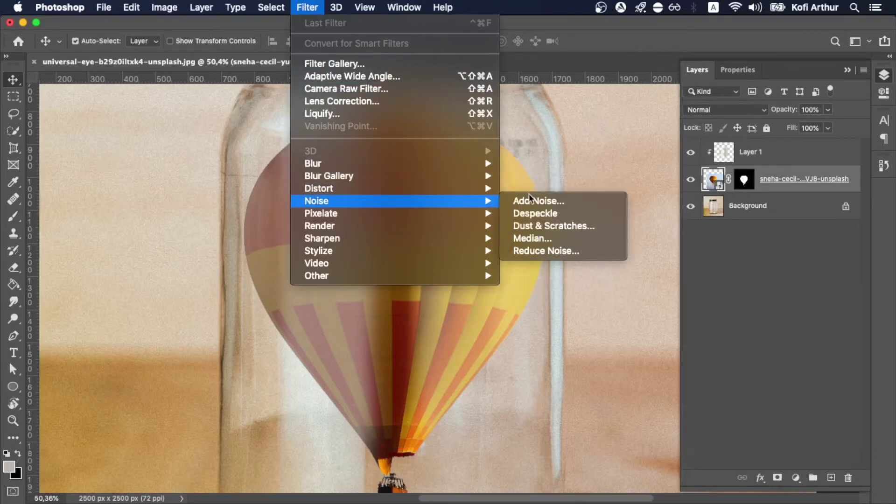
pyautogui.click(532, 201)
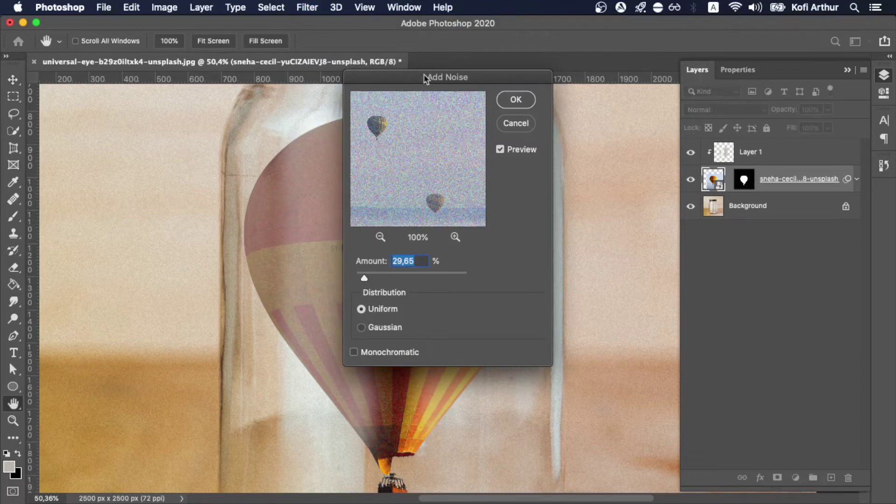
pyautogui.moveTo(426, 79); pyautogui.dragTo(542, 72)
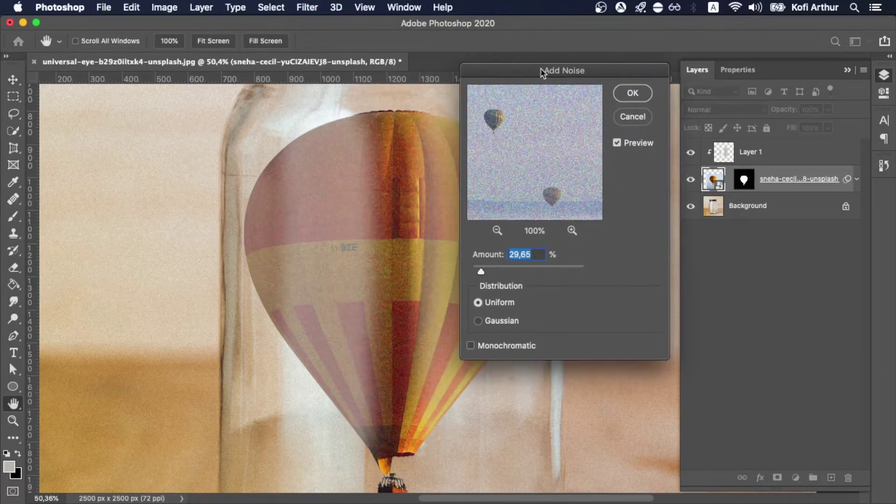
pyautogui.click(632, 93)
pyautogui.scroll(-5, 444, 172)
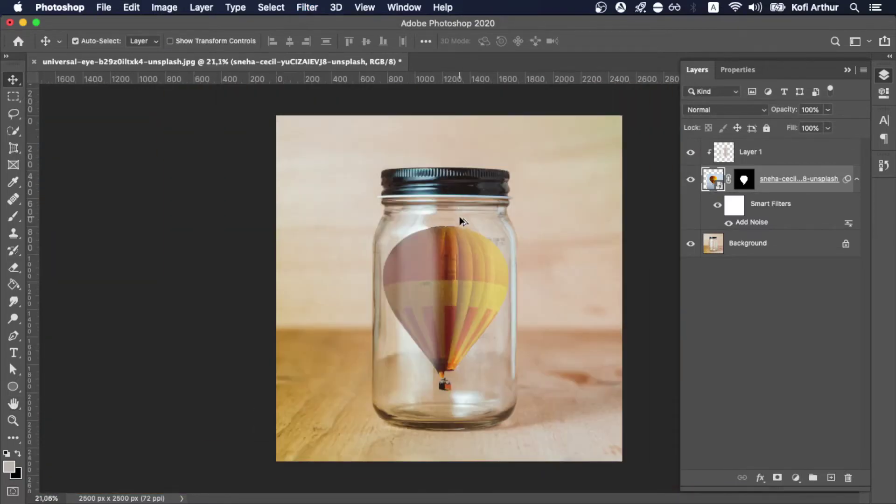
# Unlock the Background as Layer 0, then duplicate and merge all layers into Layer 1 copy
pyautogui.scroll(6, 462, 221)
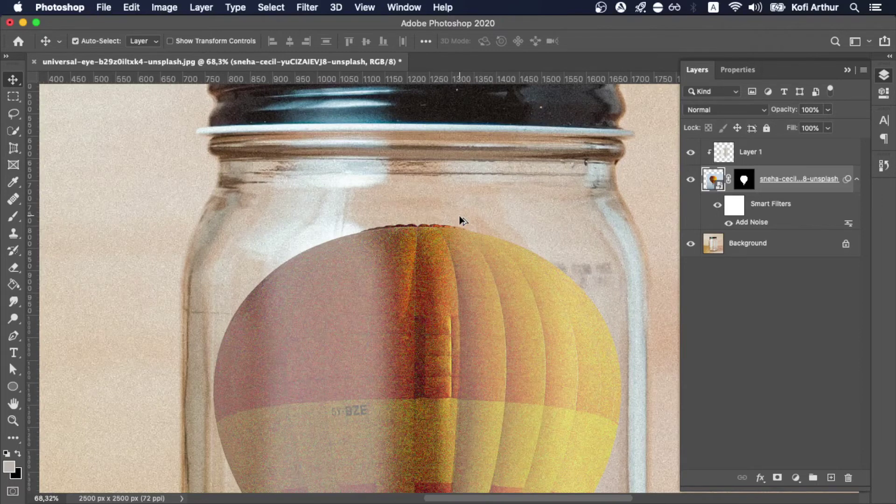
pyautogui.scroll(-6, 461, 219)
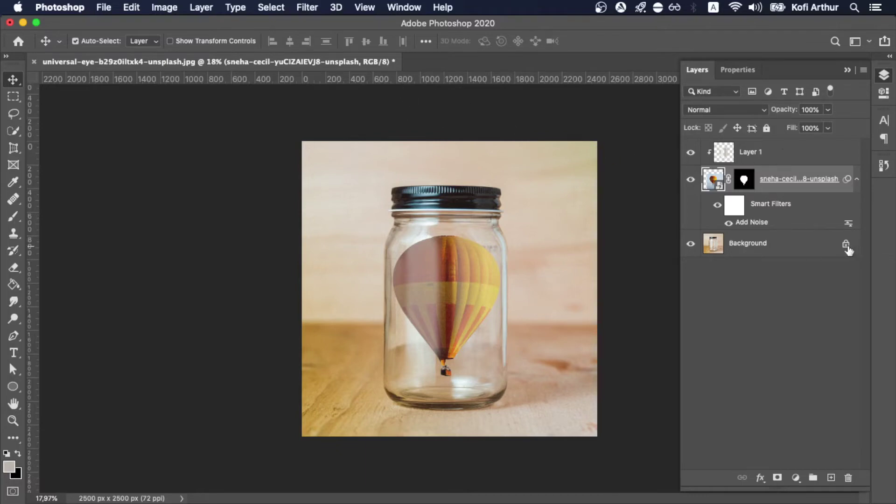
pyautogui.click(847, 246)
pyautogui.keyDown('super'); pyautogui.click(784, 156); pyautogui.keyUp('super')
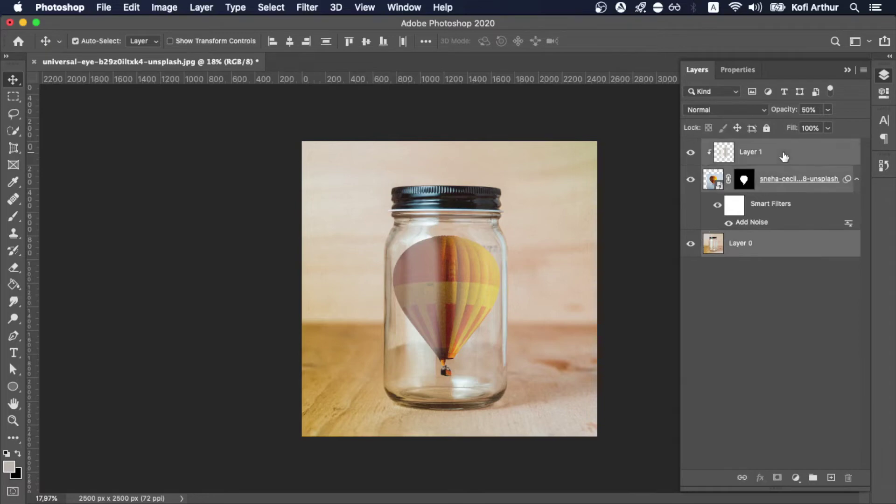
pyautogui.press('super+j')
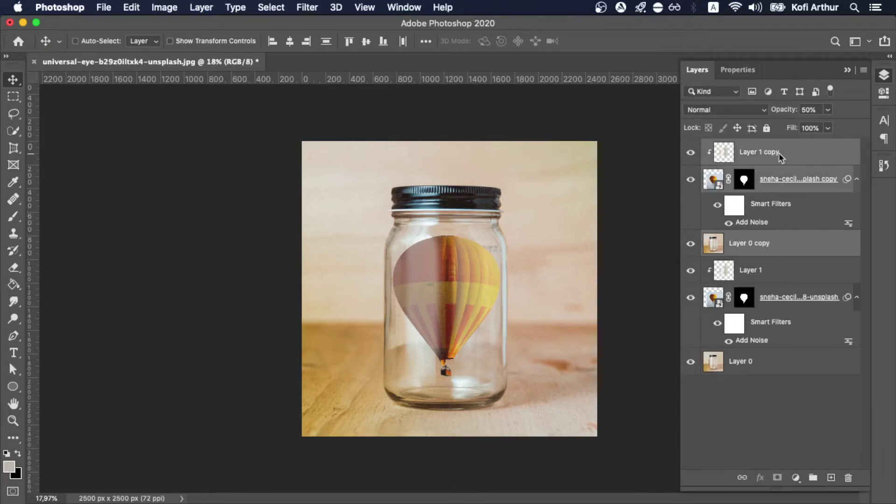
pyautogui.press('super+e')
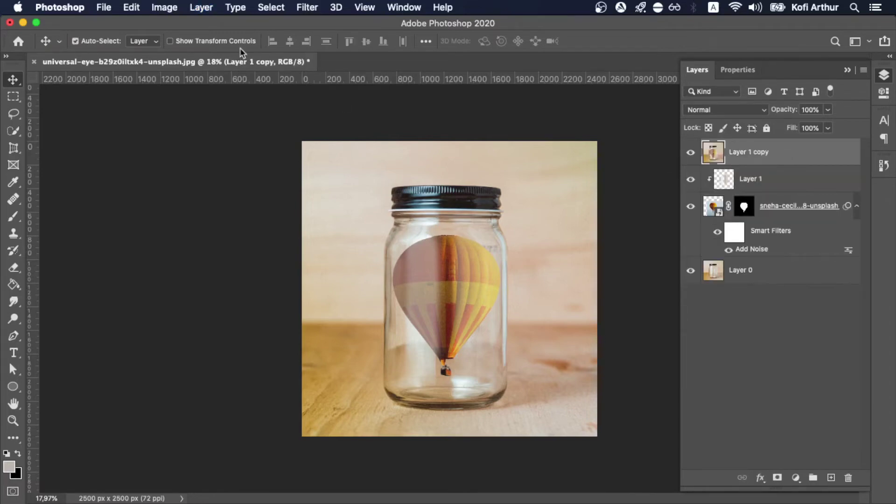
pyautogui.click(306, 6)
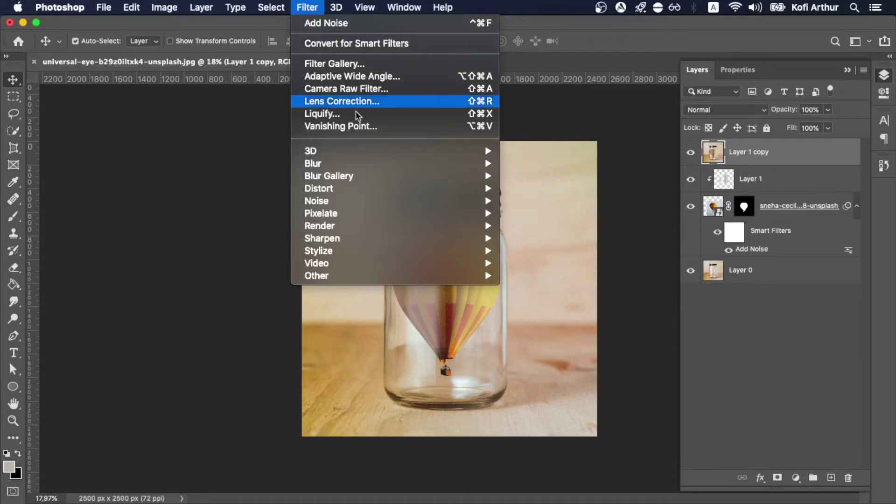
# Open the Camera Raw Filter on the merged layer and set Optics Distortion to -25
pyautogui.click(365, 89)
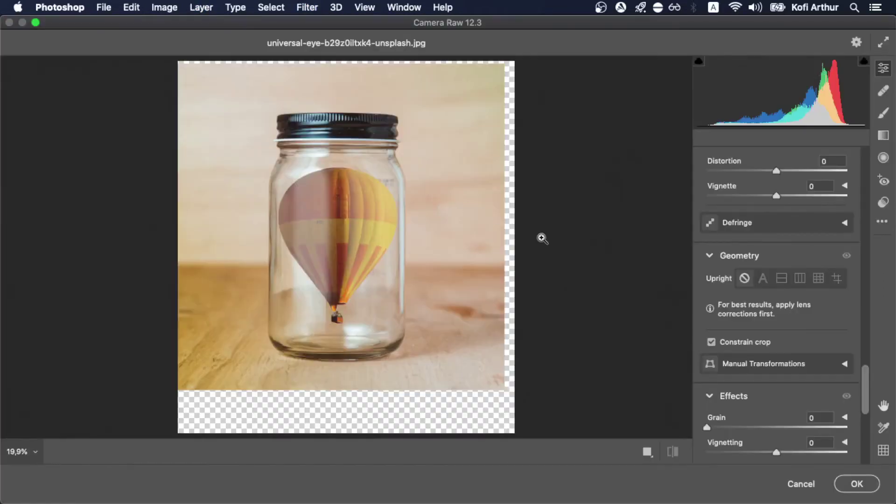
pyautogui.moveTo(776, 173)
pyautogui.mouseDown()
pyautogui.moveTo(794, 172)
pyautogui.moveTo(786, 174)
pyautogui.mouseUp()
pyautogui.doubleClick(785, 171)
pyautogui.scroll(-2, 787, 328)
pyautogui.scroll(-2, 787, 330)
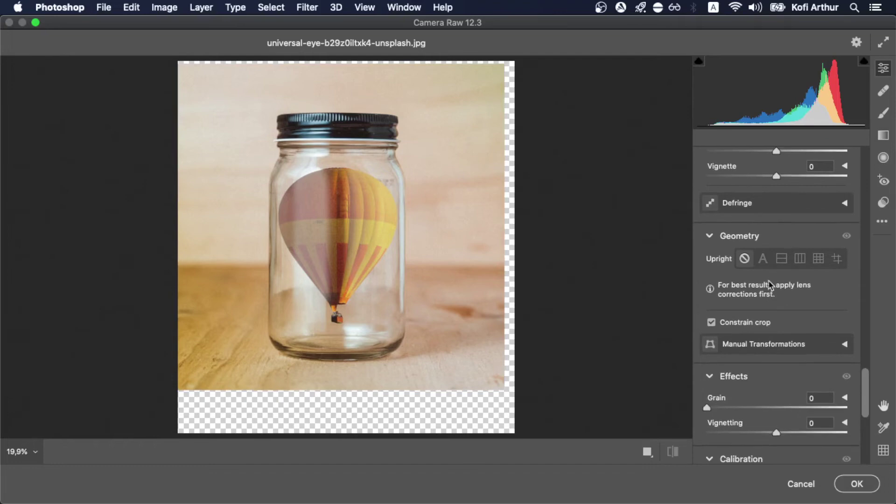
pyautogui.scroll(4, 768, 280)
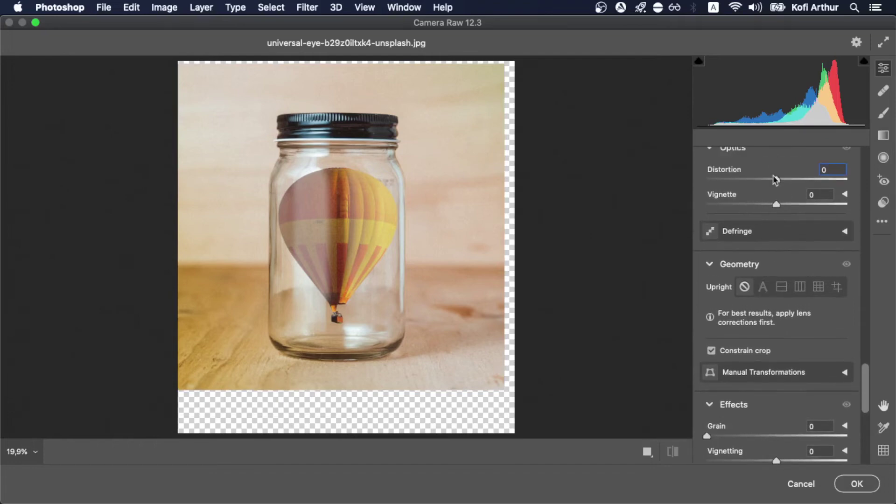
pyautogui.moveTo(776, 179); pyautogui.dragTo(751, 180)
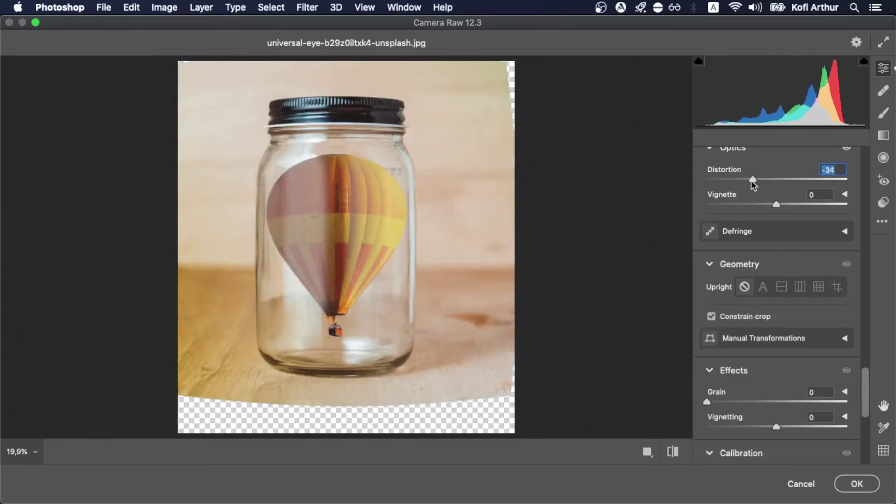
pyautogui.moveTo(752, 180); pyautogui.dragTo(760, 180)
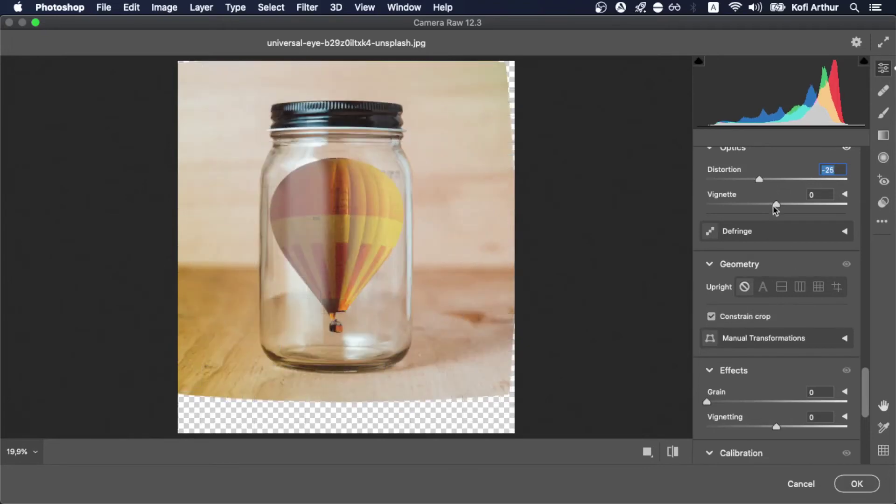
pyautogui.click(781, 287)
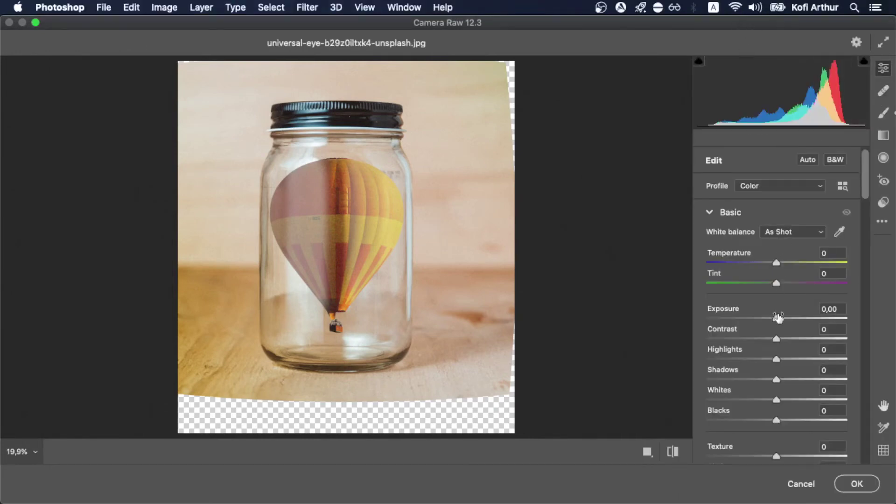
# In Camera Raw Basic, set Exposure +0,65, Contrast +8, Highlights +3, Shadows -33, Whites +6
pyautogui.moveTo(775, 318); pyautogui.dragTo(783, 339)
pyautogui.click(783, 337)
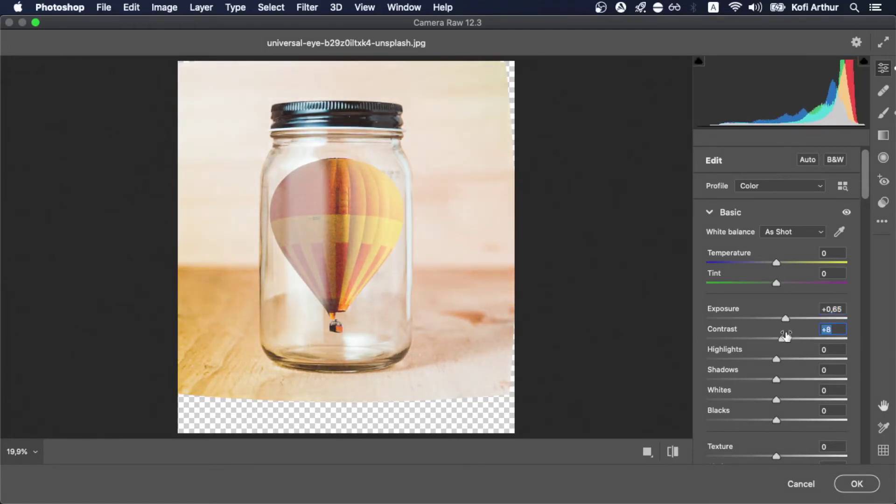
pyautogui.moveTo(781, 357); pyautogui.dragTo(781, 379)
pyautogui.scroll(-1, 778, 368)
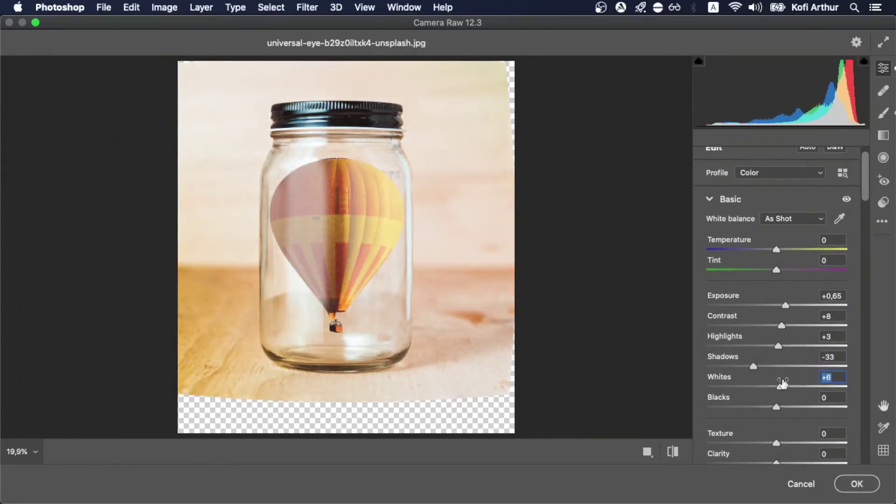
pyautogui.scroll(-1, 793, 392)
pyautogui.scroll(-3, 796, 392)
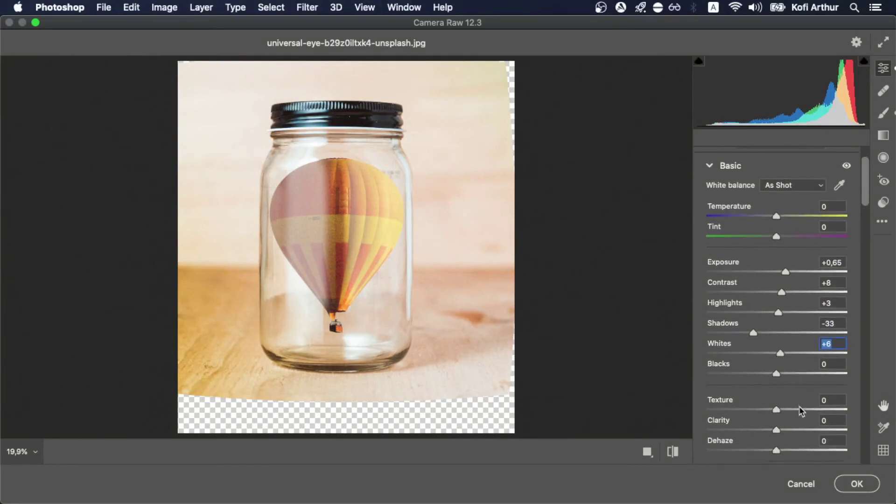
# Set Camera Raw Texture to +16 and Clarity to +51 on the merged layer
pyautogui.click(802, 409)
pyautogui.moveTo(805, 412); pyautogui.dragTo(845, 419)
pyautogui.scroll(-1, 752, 396)
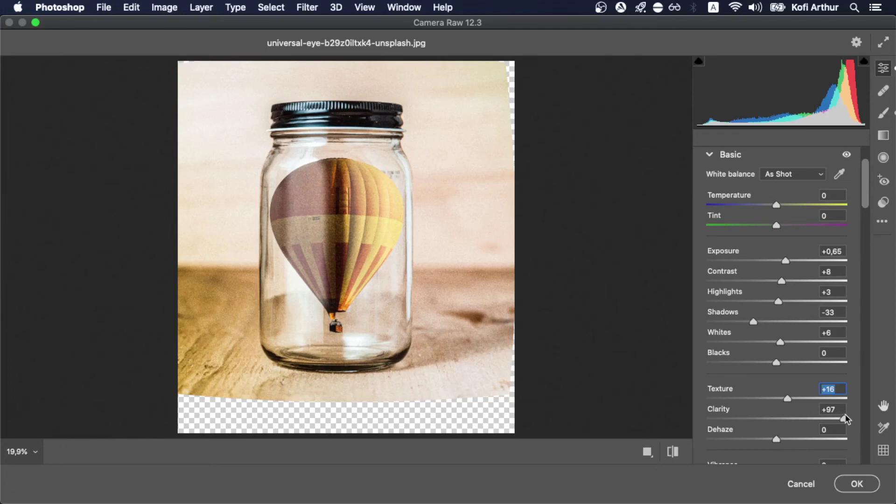
pyautogui.moveTo(846, 419); pyautogui.dragTo(782, 422)
# Add Dehaze +8 and Vibrance +1, then apply the Camera Raw grade
pyautogui.scroll(-2, 793, 413)
pyautogui.scroll(-2, 788, 407)
pyautogui.scroll(-3, 788, 407)
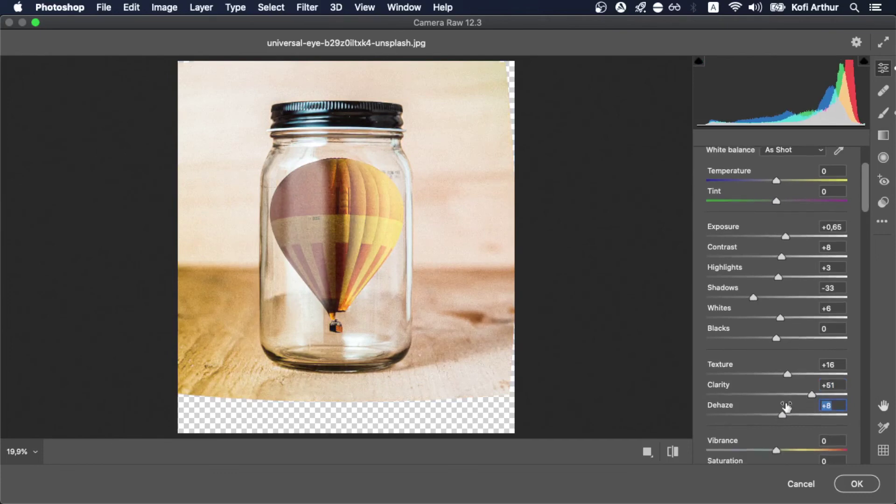
pyautogui.scroll(-2, 787, 407)
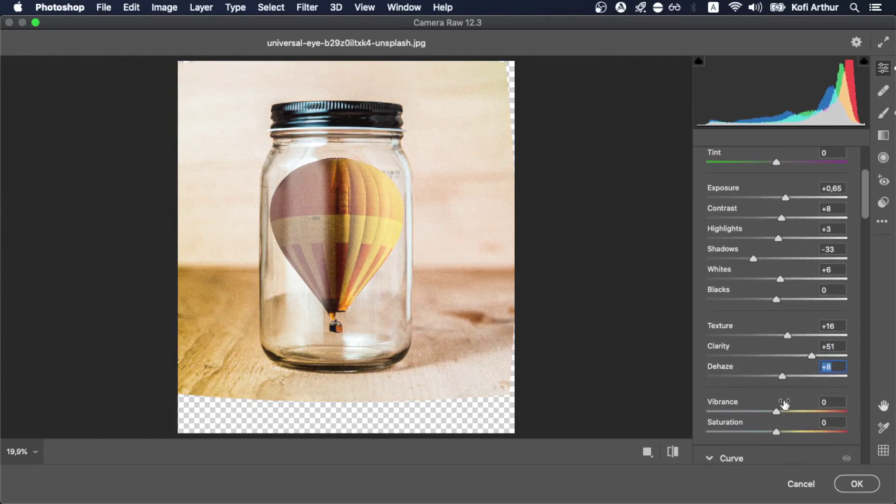
pyautogui.moveTo(776, 411)
pyautogui.mouseDown()
pyautogui.moveTo(803, 413)
pyautogui.moveTo(783, 414)
pyautogui.mouseUp()
pyautogui.scroll(-5, 782, 410)
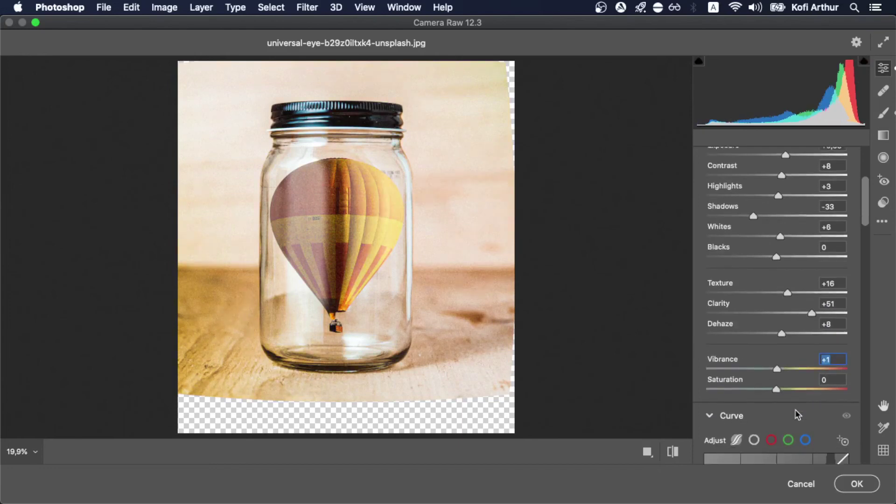
pyautogui.moveTo(864, 221); pyautogui.dragTo(862, 313)
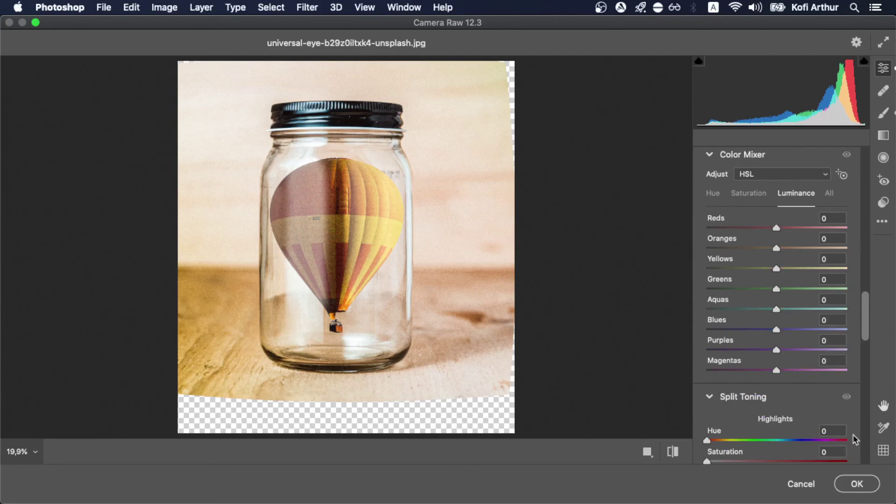
pyautogui.click(856, 483)
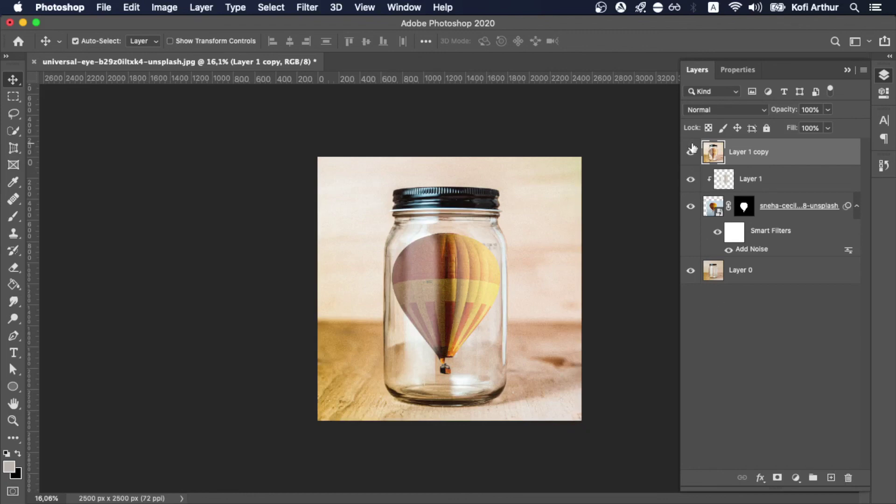
pyautogui.click(691, 152)
pyautogui.click(691, 152)
pyautogui.click(691, 152)
pyautogui.click(691, 152)
pyautogui.click(692, 152)
pyautogui.click(691, 152)
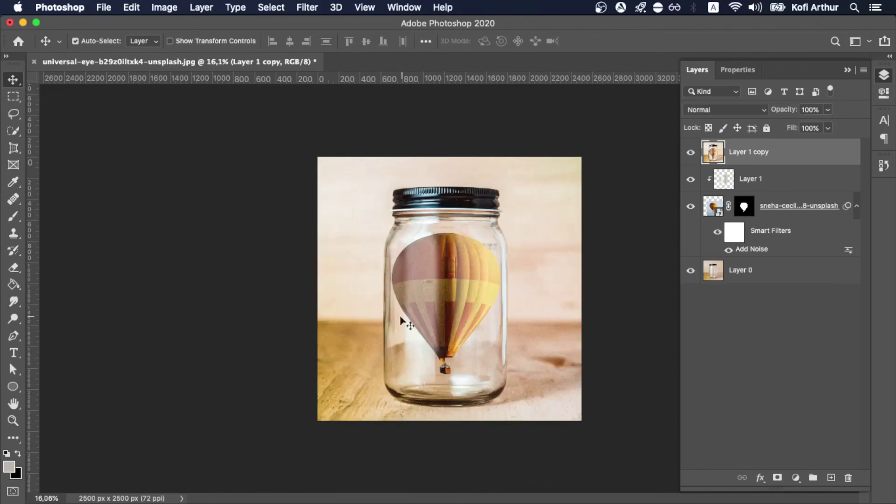